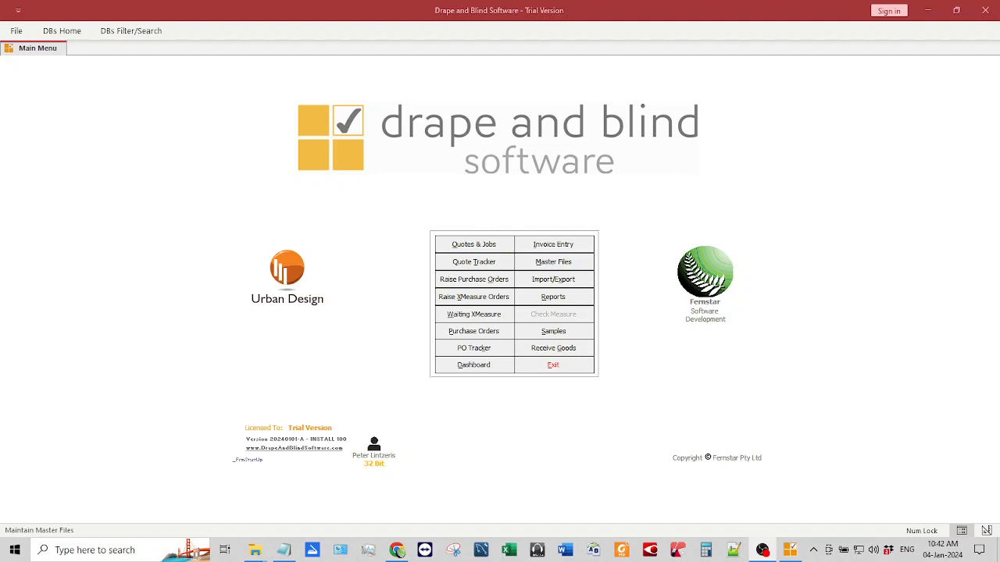
Open the Curtain treatment styles of the supplier listed directly after Accent Blinds and Curtains, from the master files.
left_click(564, 264)
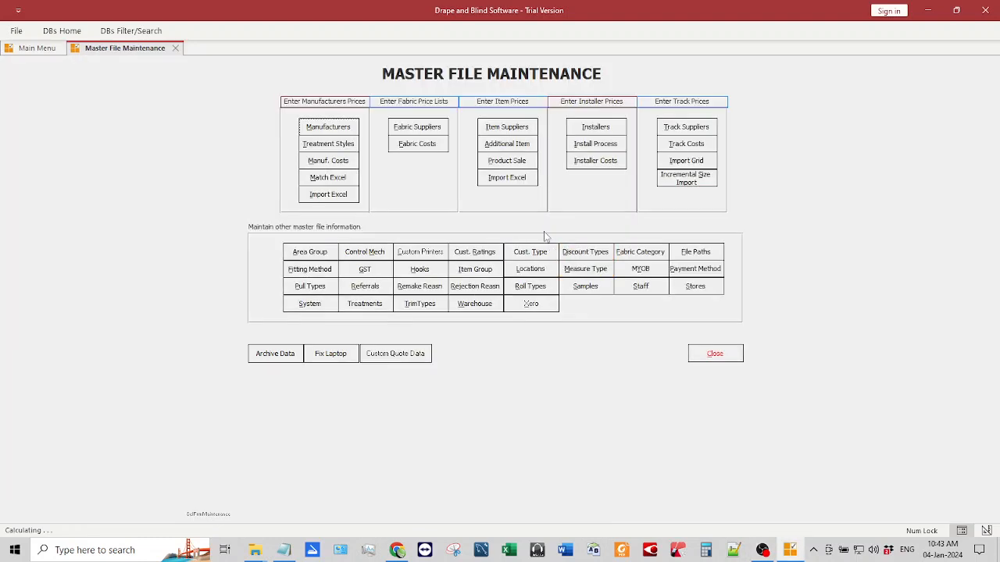
left_click(342, 145)
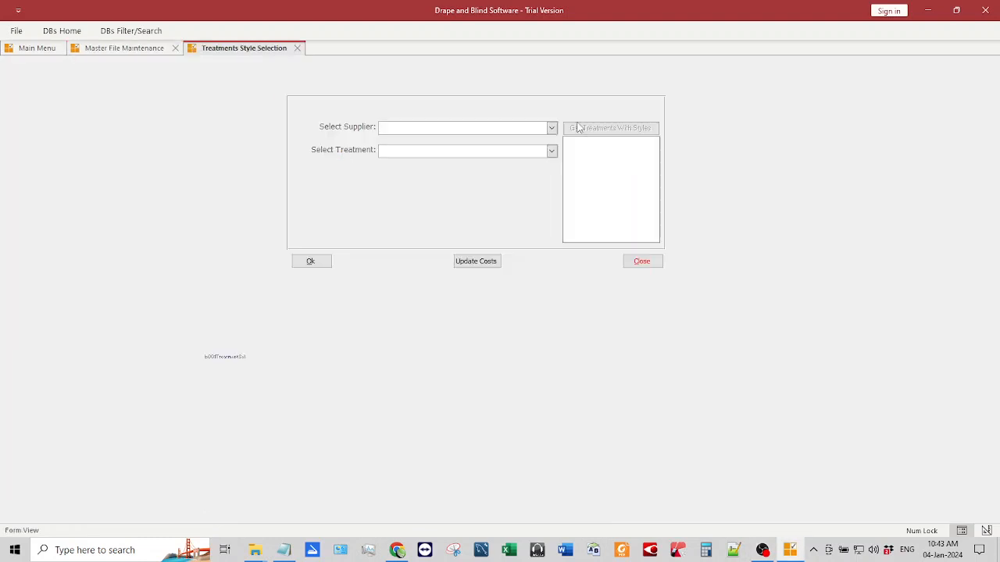
left_click(552, 128)
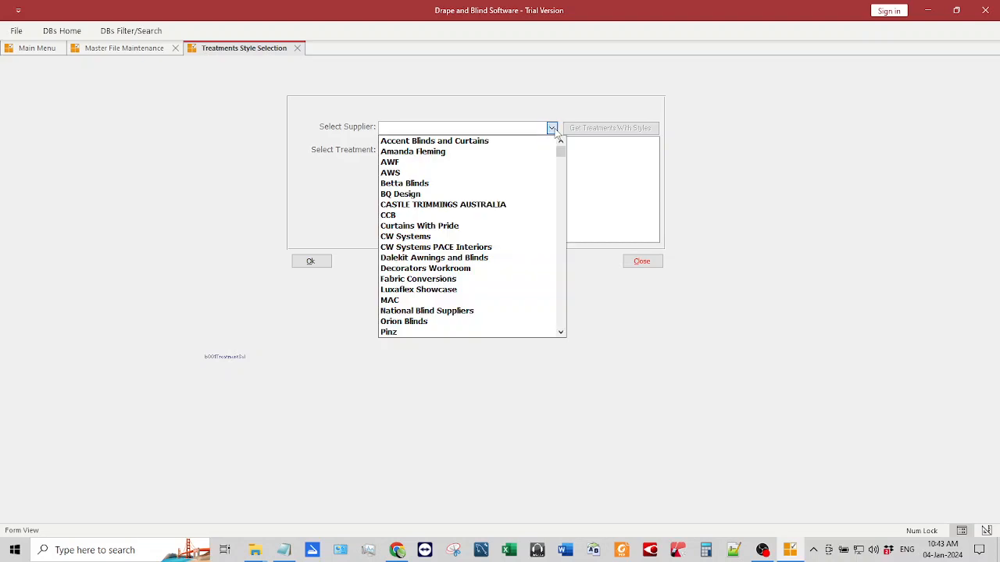
left_click(441, 152)
left_click(593, 128)
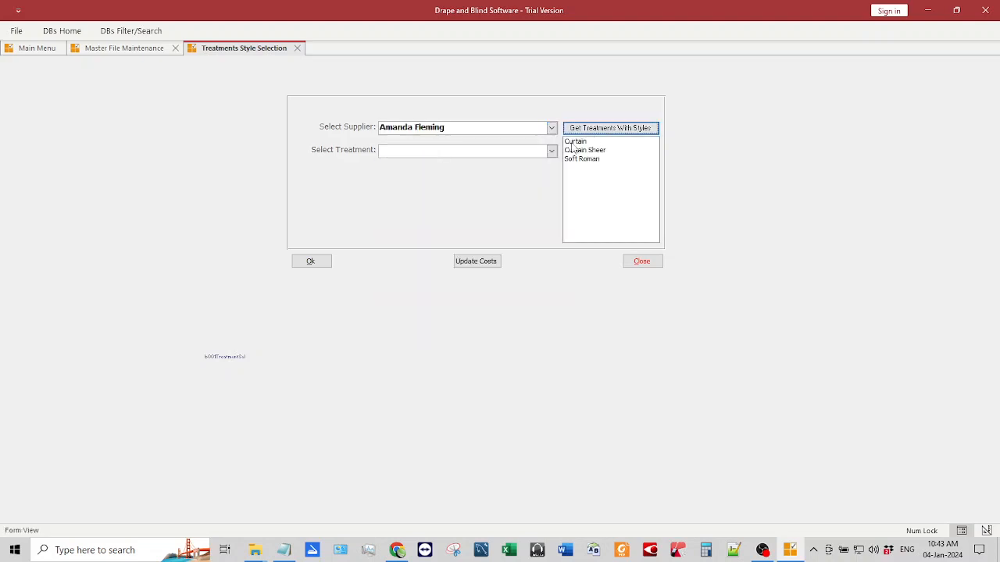
left_click(576, 142)
left_click(318, 263)
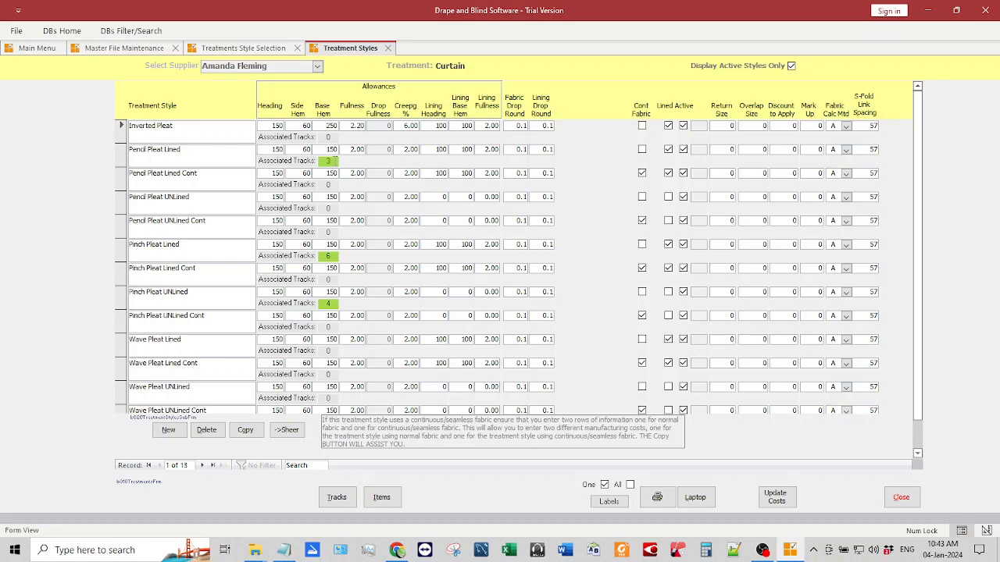
Review the tracks associated with the Pencil Pleat Lined style and those associated with the Pinch Pleat Lined style.
left_click(332, 160)
left_click(336, 499)
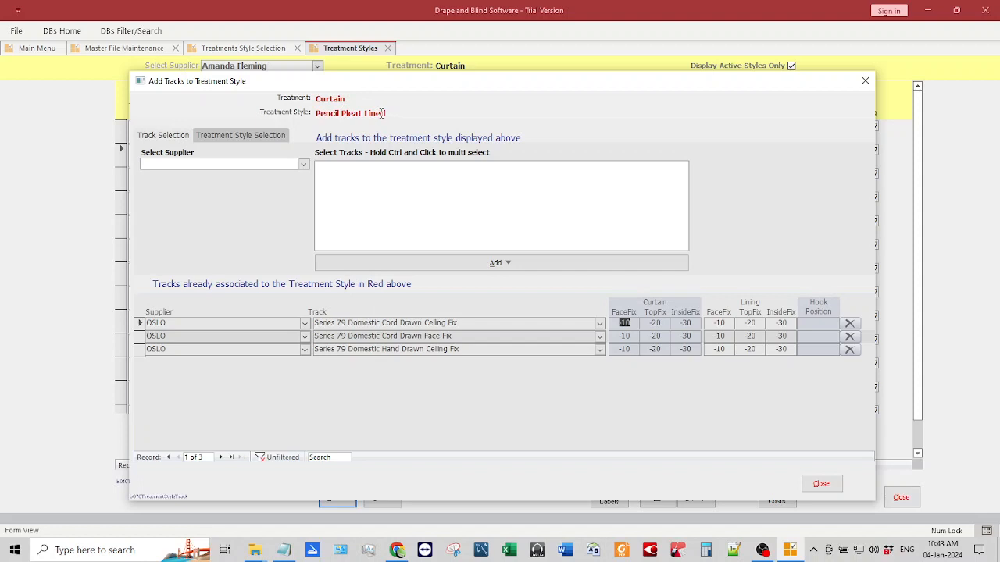
left_click(819, 485)
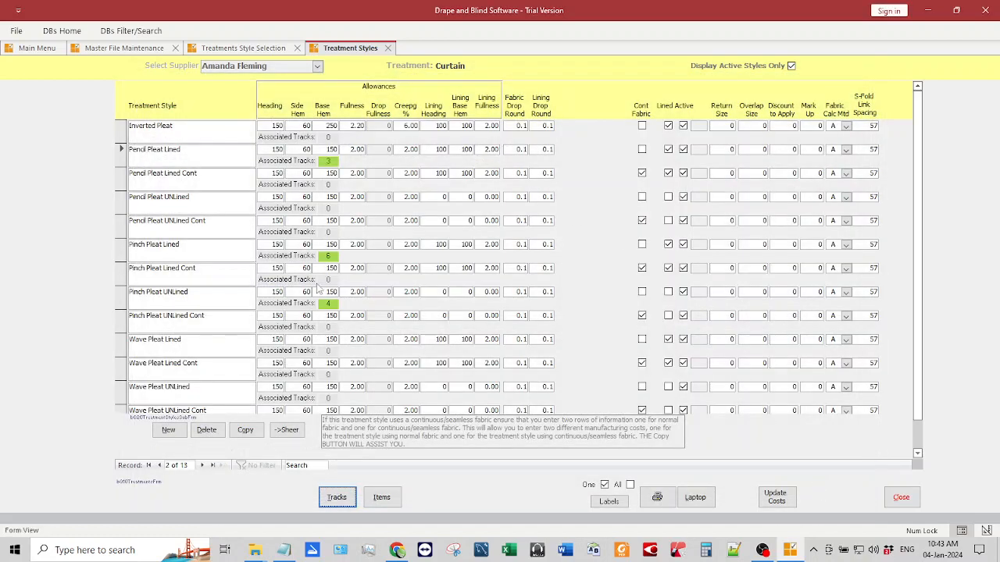
left_click(337, 261)
left_click(337, 498)
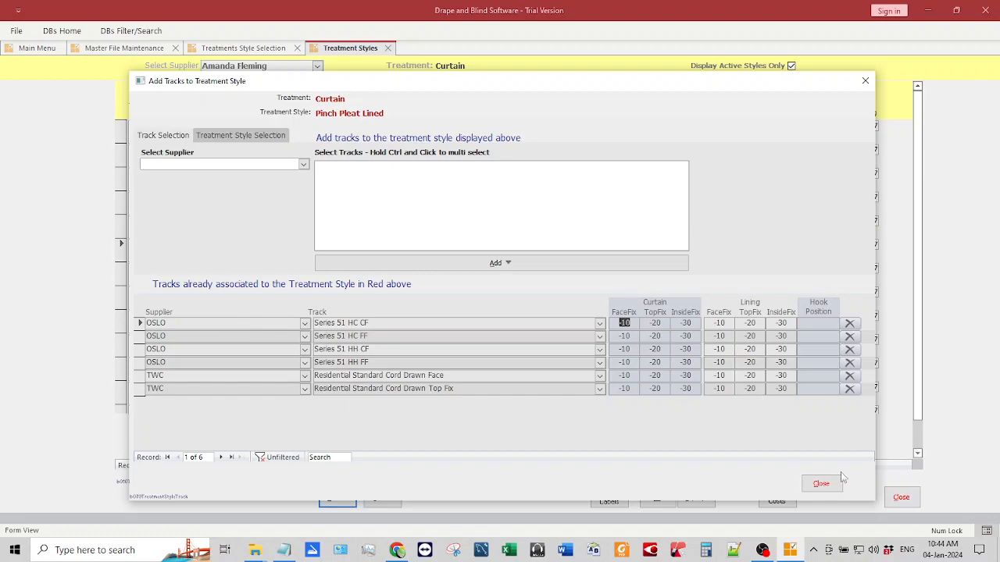
left_click(821, 483)
Review the associated tracks and their fixing allowances for the Pinch Pleat UNLined style.
left_click(356, 307)
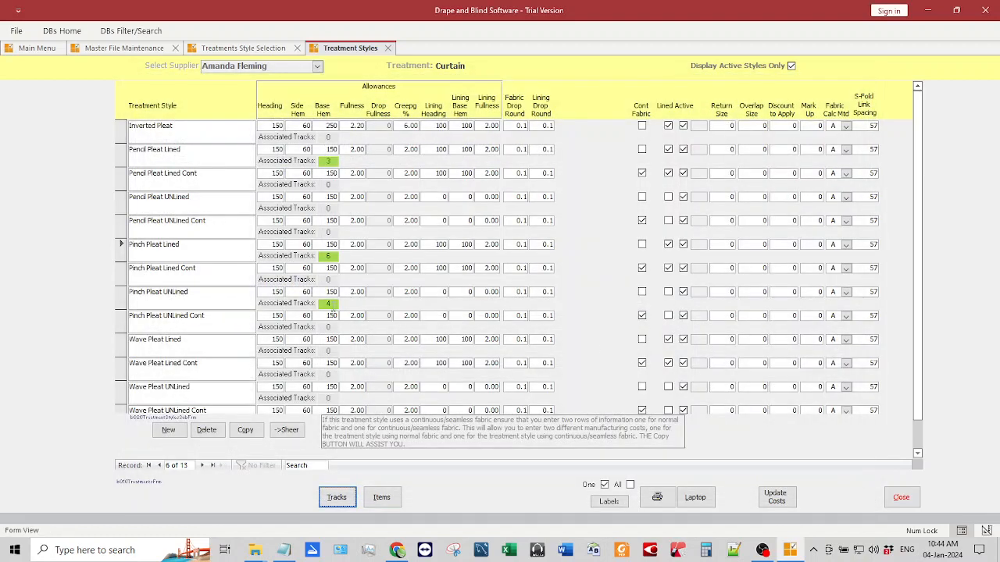
left_click(349, 499)
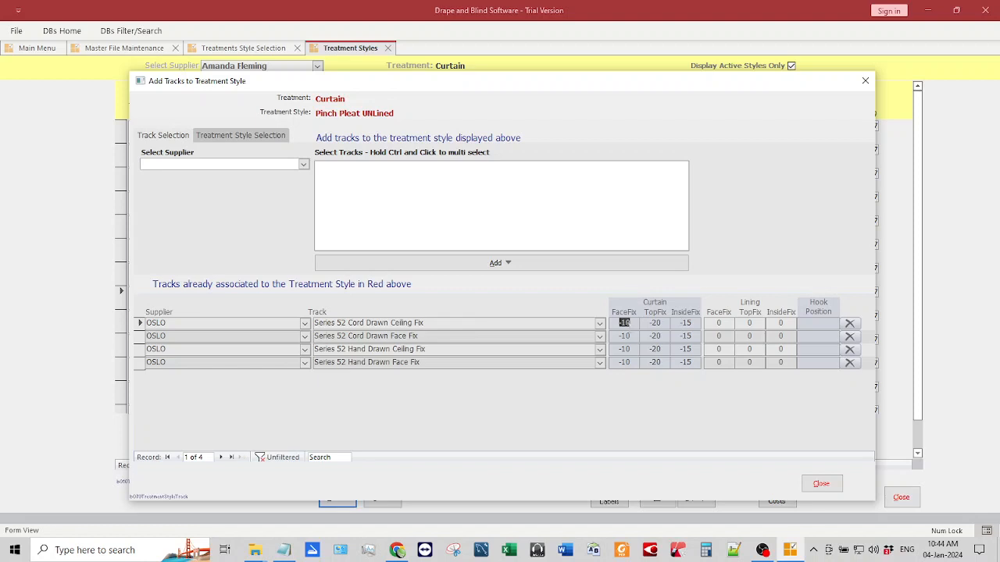
mouse_move(624, 323)
left_click(821, 484)
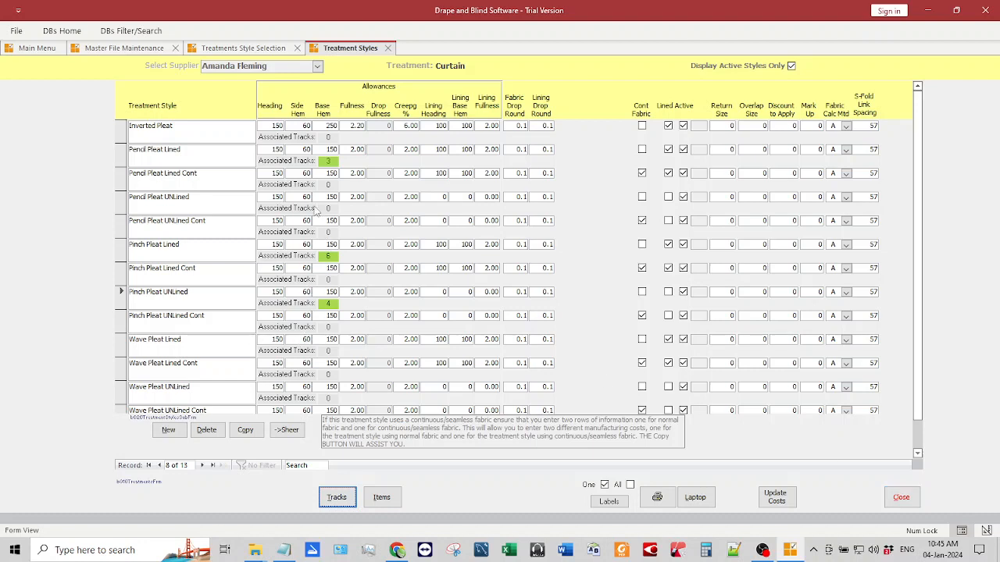
Add TWC's four Residential Standard tracks, Cord Drawn and Hand Drawn in both face and top fix, to the Pencil Pleat UNLined style.
left_click(298, 213)
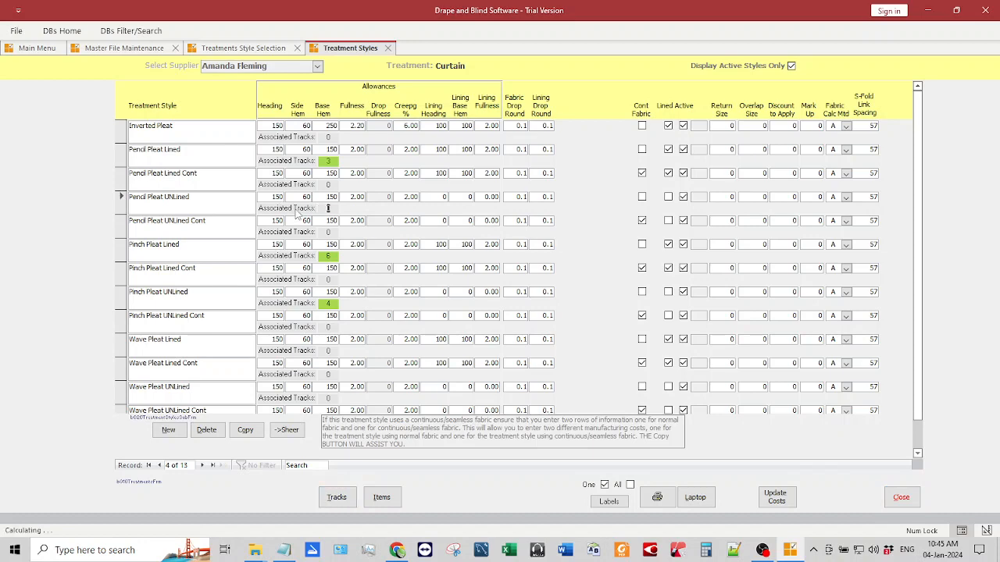
left_click(337, 497)
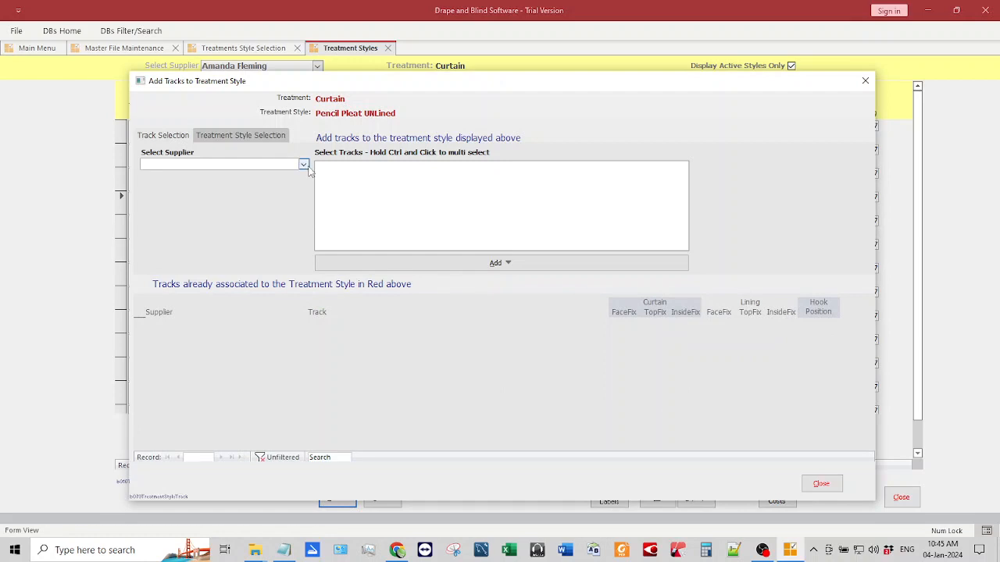
left_click(303, 164)
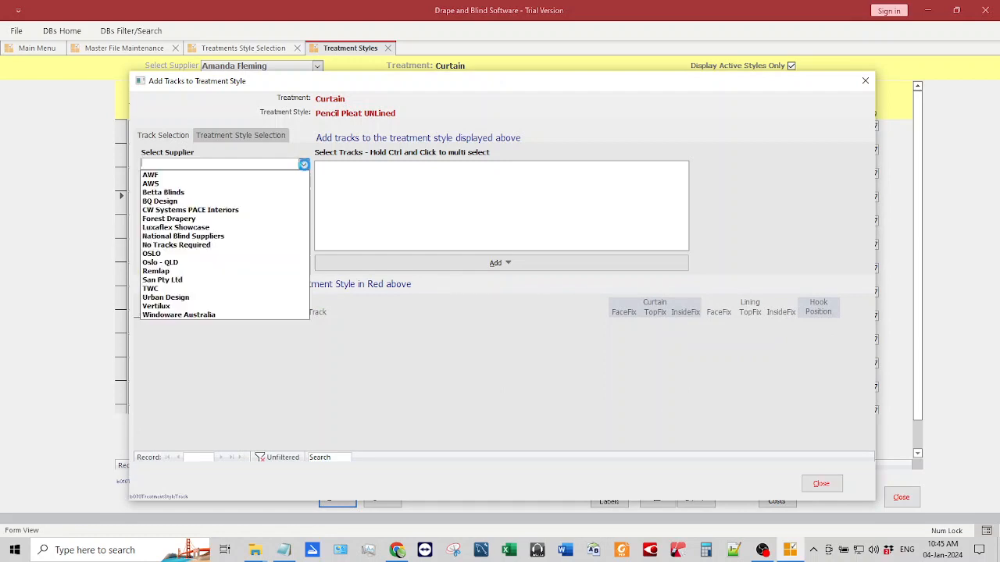
left_click(224, 290)
scroll(507, 211, "down", 10)
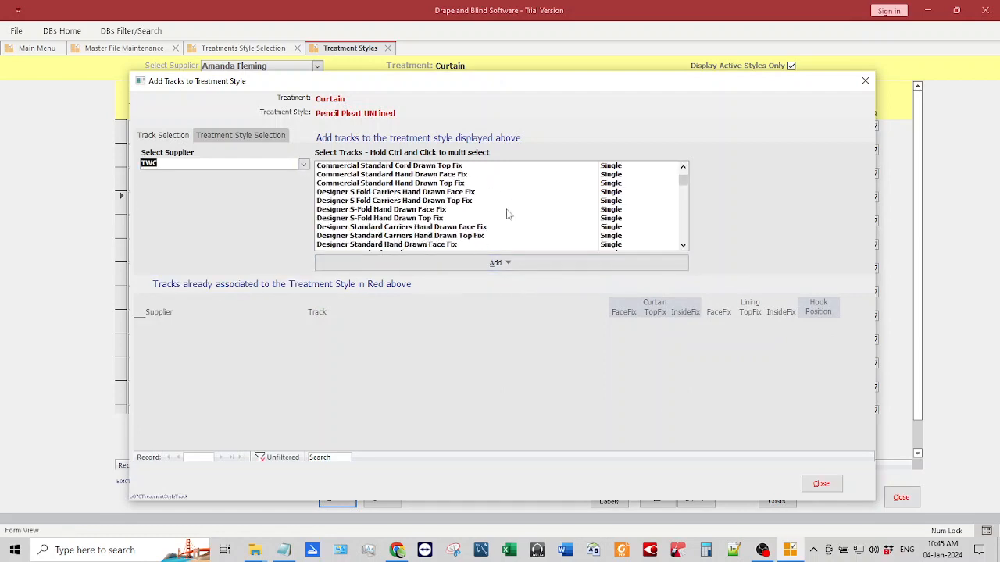
scroll(506, 215, "up", 1)
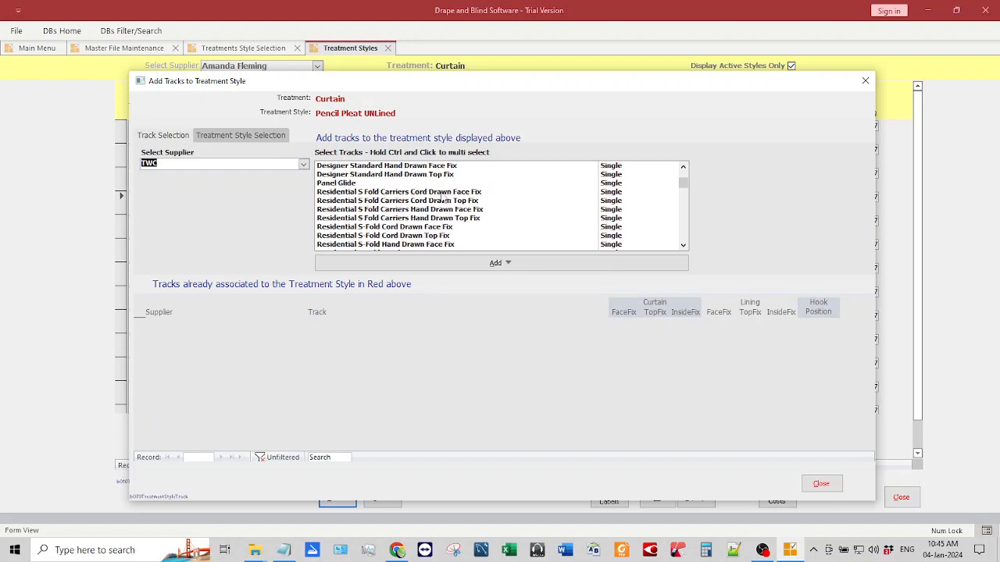
scroll(442, 196, "down", 5)
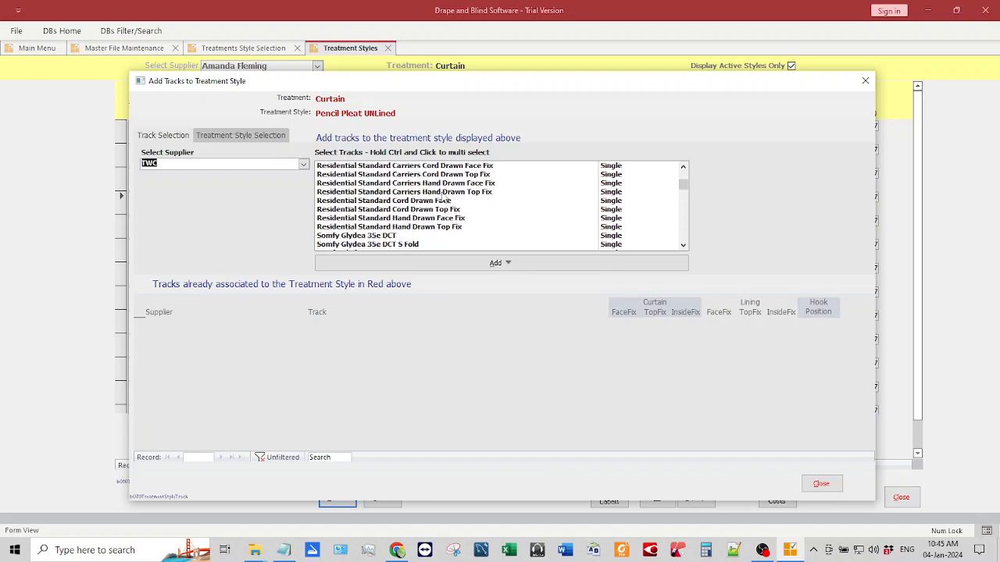
left_click(441, 200)
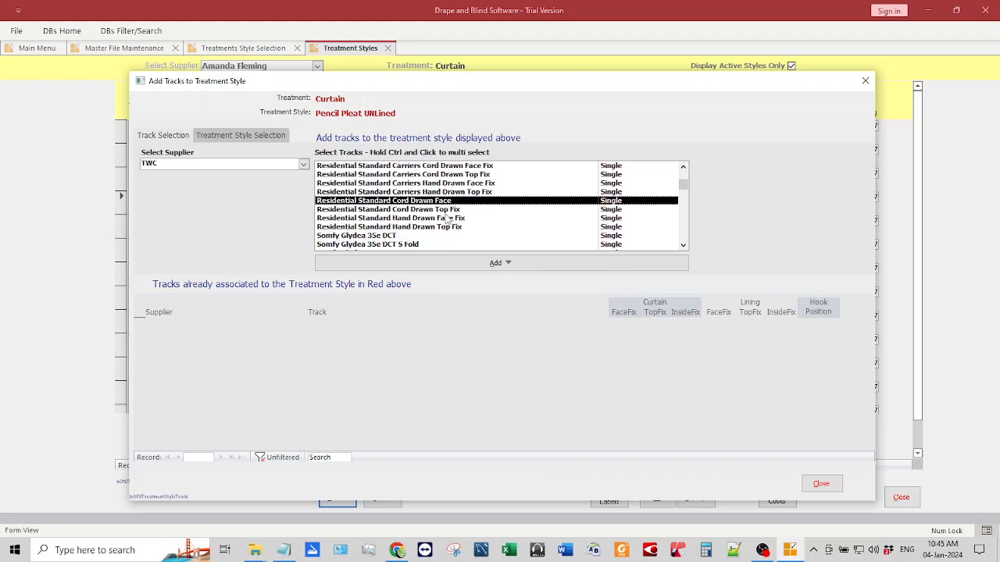
left_click(446, 210, "ctrl")
left_click(449, 218, "ctrl")
left_click(451, 227, "ctrl")
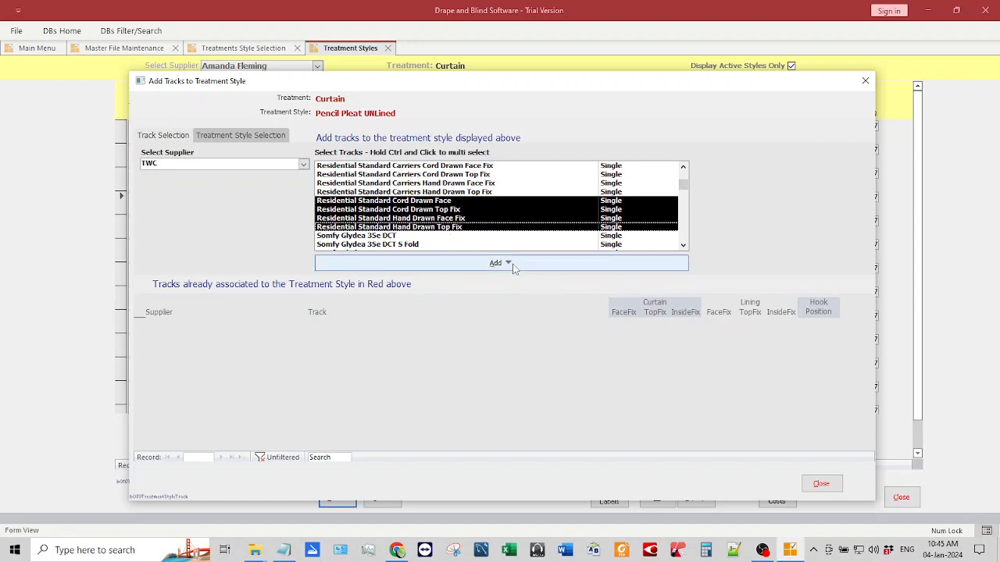
left_click(508, 264)
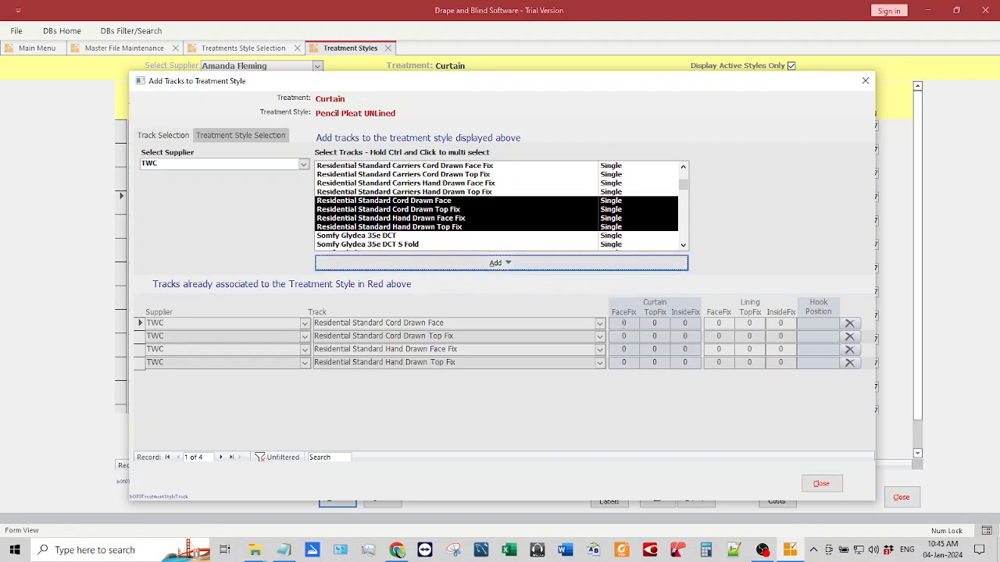
Set the curtain allowances of the Residential Standard Cord Drawn Face track to FaceFix -10, TopFix -20 and InsideFix -30.
left_click(623, 322)
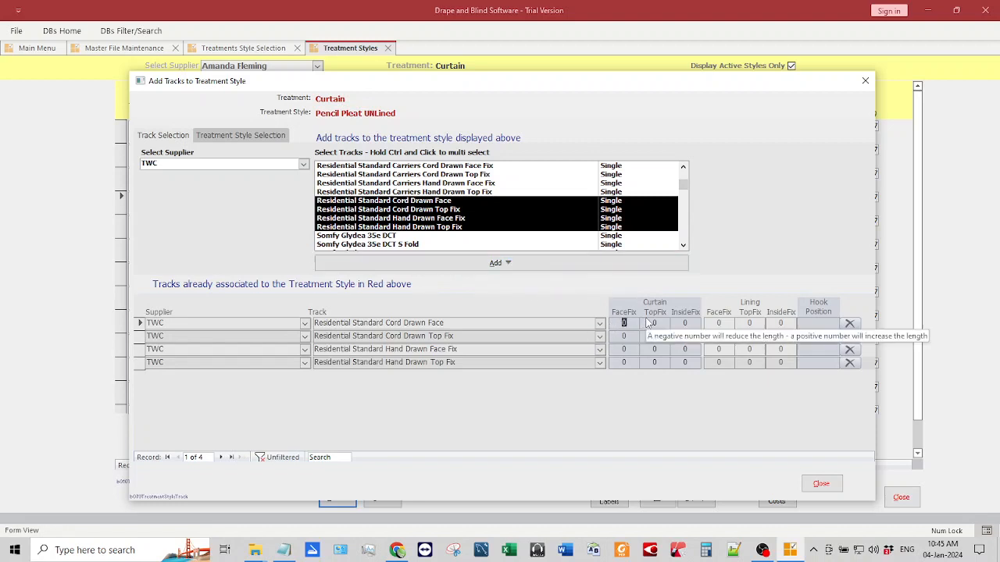
type("-10")
left_click(654, 322)
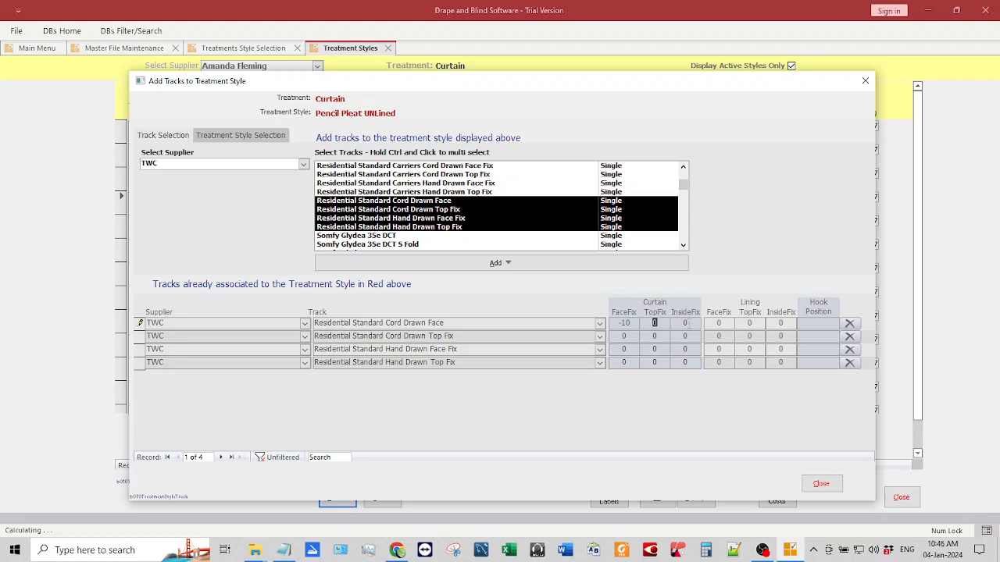
type("-20")
left_click(685, 323)
type("-30")
Set the curtain FaceFix allowance to -10 for the other three Residential Standard tracks.
left_click(633, 336)
double_click(632, 336)
type("-10")
left_click(636, 349)
key("ctrl+apostrophe")
left_click(631, 364)
key("ctrl+apostrophe")
Copy the curtain TopFix allowance of -20 down to the other three Residential Standard tracks.
left_click(665, 336)
key("ctrl+apostrophe")
left_click(656, 349)
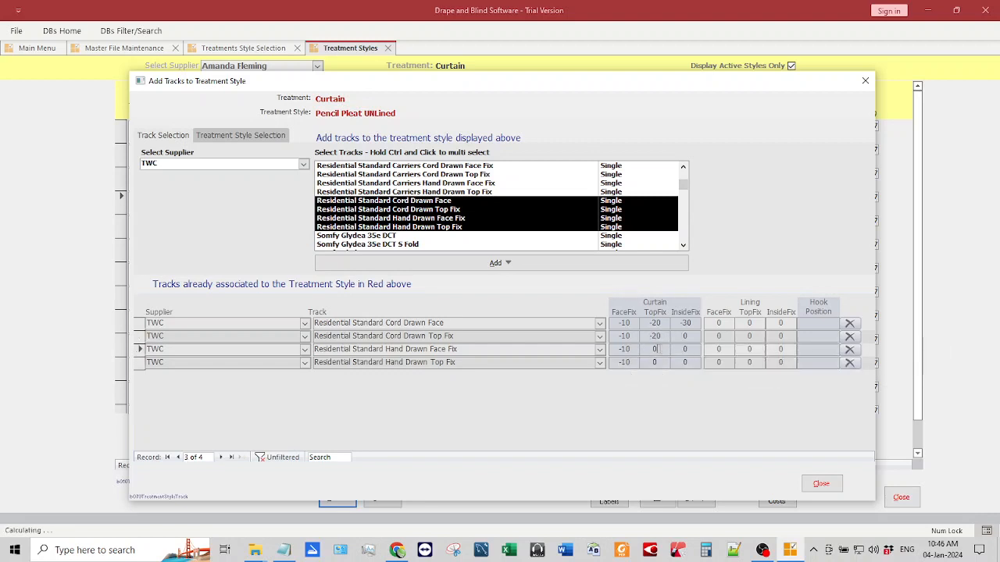
key("ctrl+apostrophe")
left_click(656, 363)
key("ctrl+apostrophe")
Copy the curtain InsideFix allowance of -30 down to the other three Residential Standard tracks and save the record.
left_click(685, 336)
key("ctrl+apostrophe")
left_click(685, 349)
key("ctrl+apostrophe")
left_click(685, 363)
key("ctrl+apostrophe")
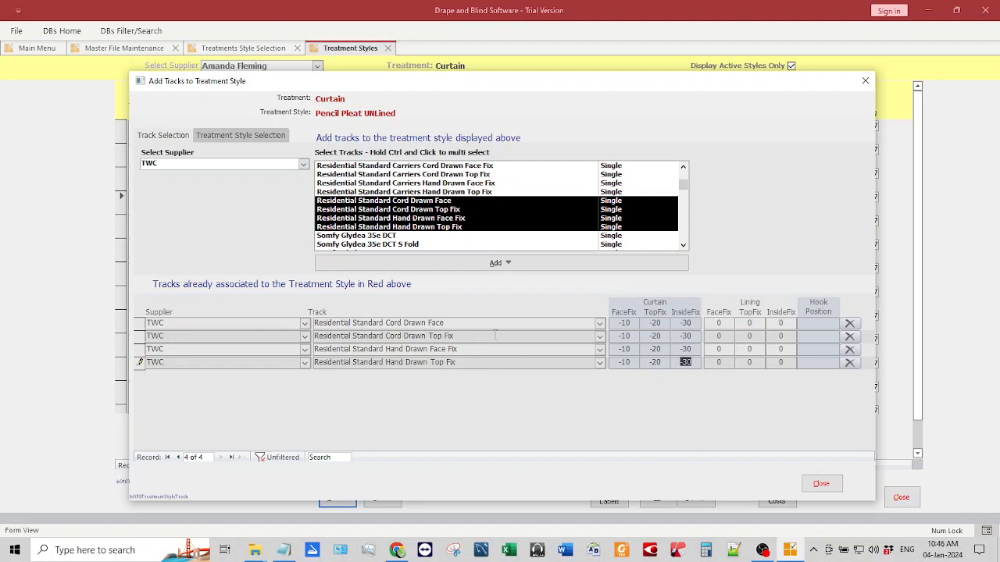
left_click(140, 363)
Add the Windoware Australia tracks Styleline Set 21 HD CF and Styleline Set 21 HD CF Gold to the Pencil Pleat UNLined style.
left_click(303, 164)
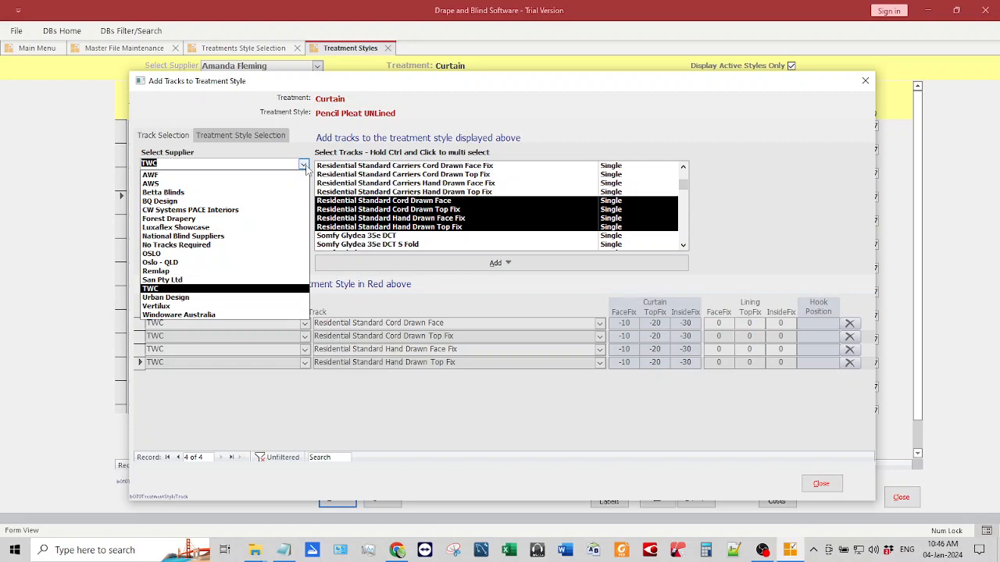
left_click(213, 316)
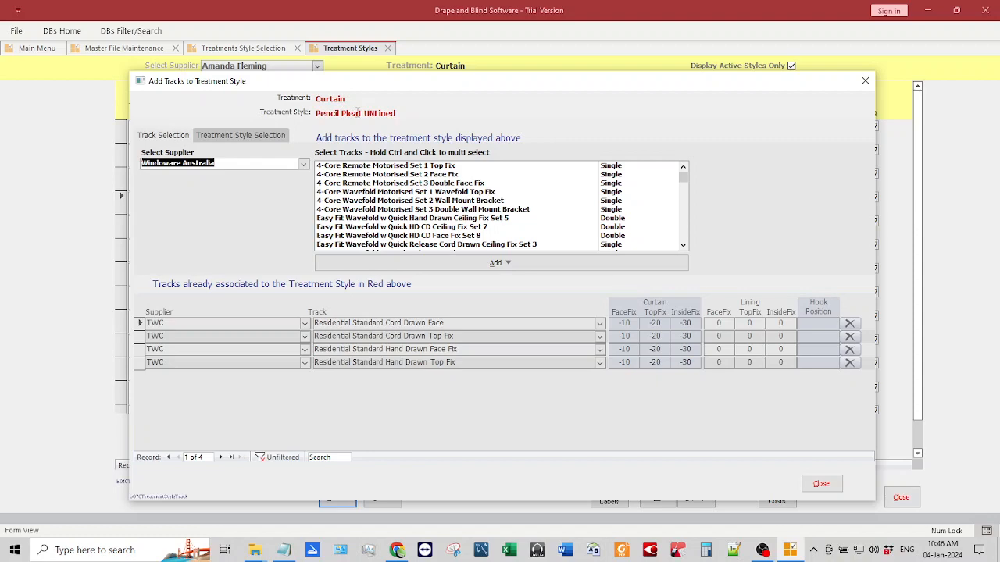
scroll(499, 225, "down", 2)
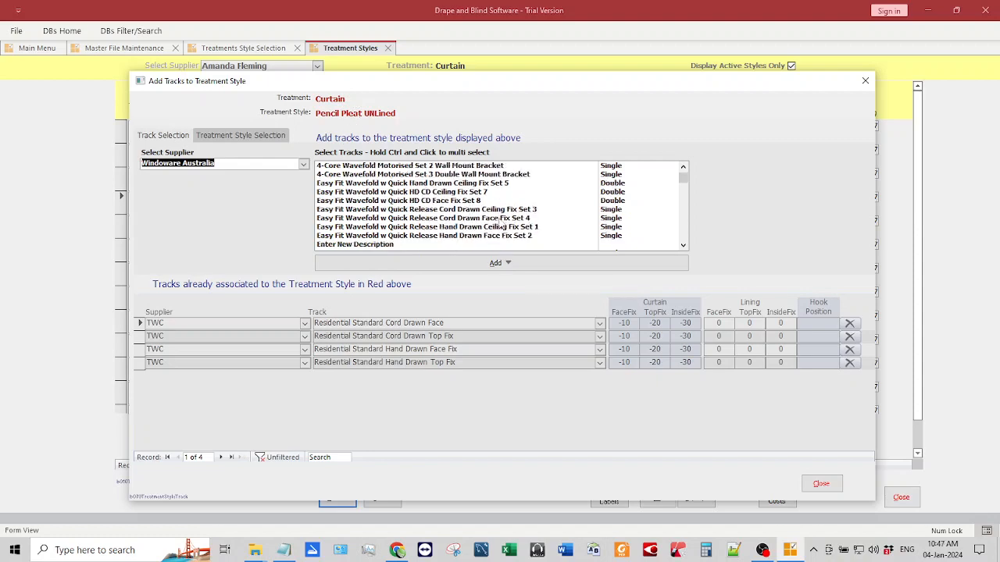
scroll(500, 225, "down", 8)
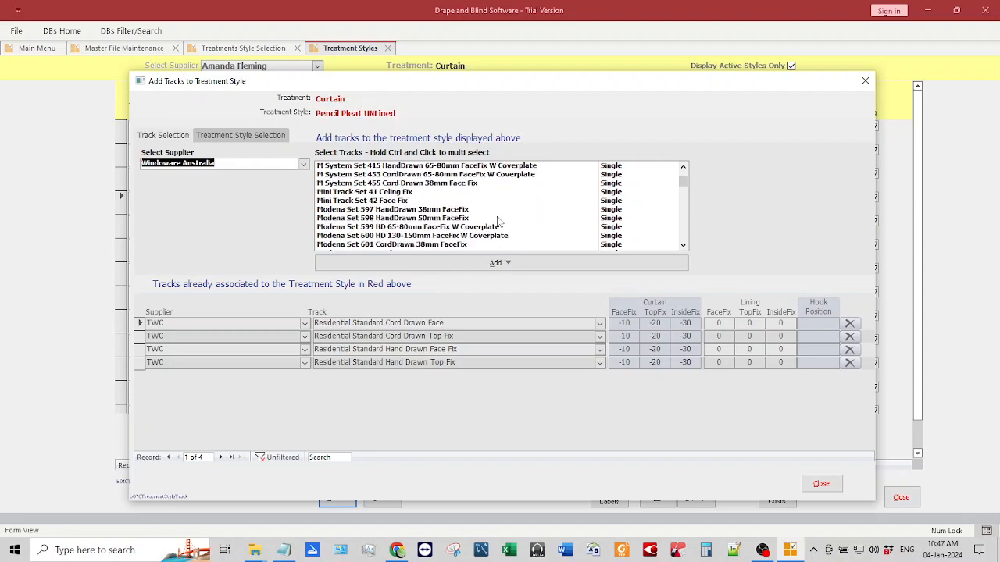
scroll(497, 221, "down", 5)
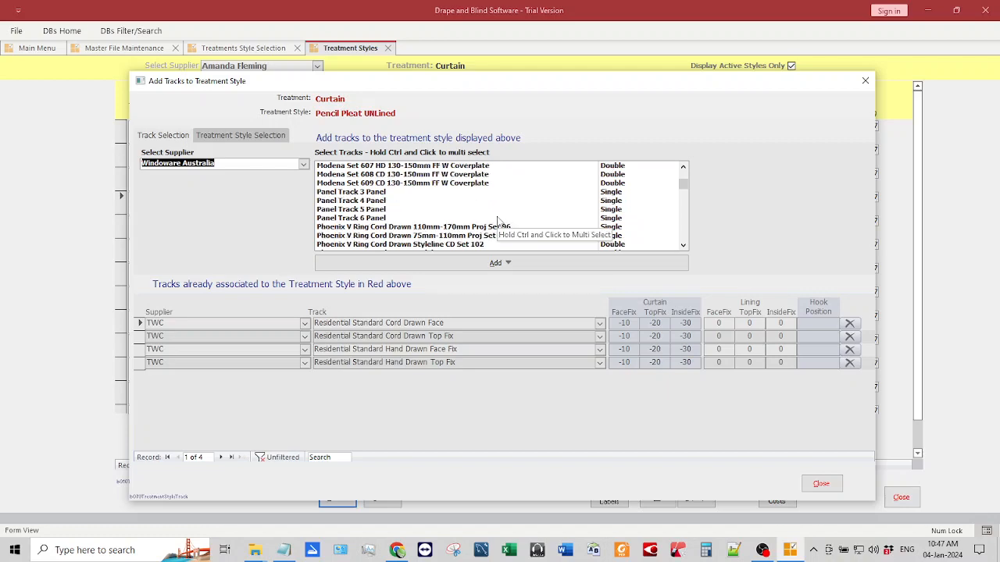
scroll(497, 221, "down", 5)
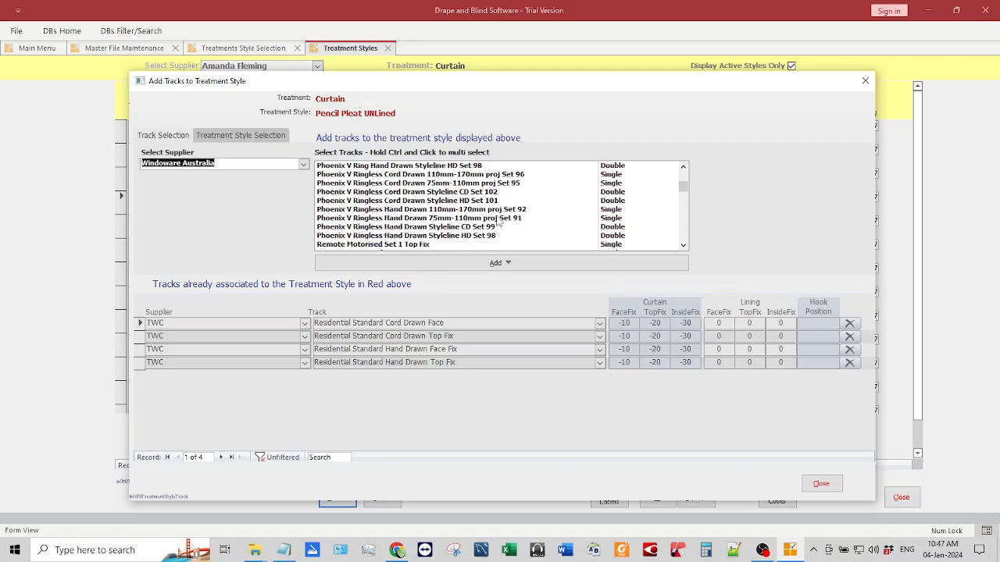
scroll(497, 221, "down", 5)
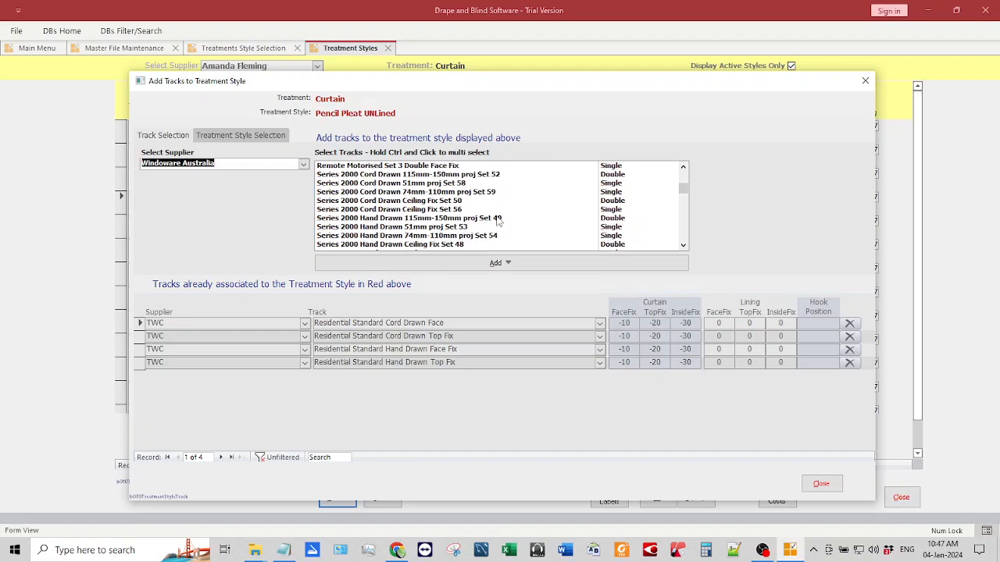
scroll(498, 221, "down", 10)
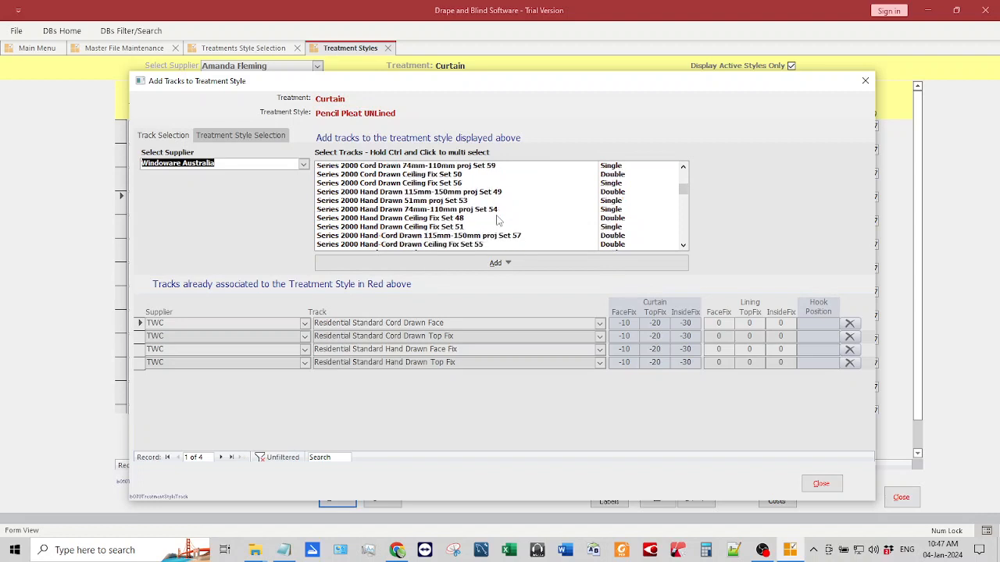
scroll(498, 221, "down", 4)
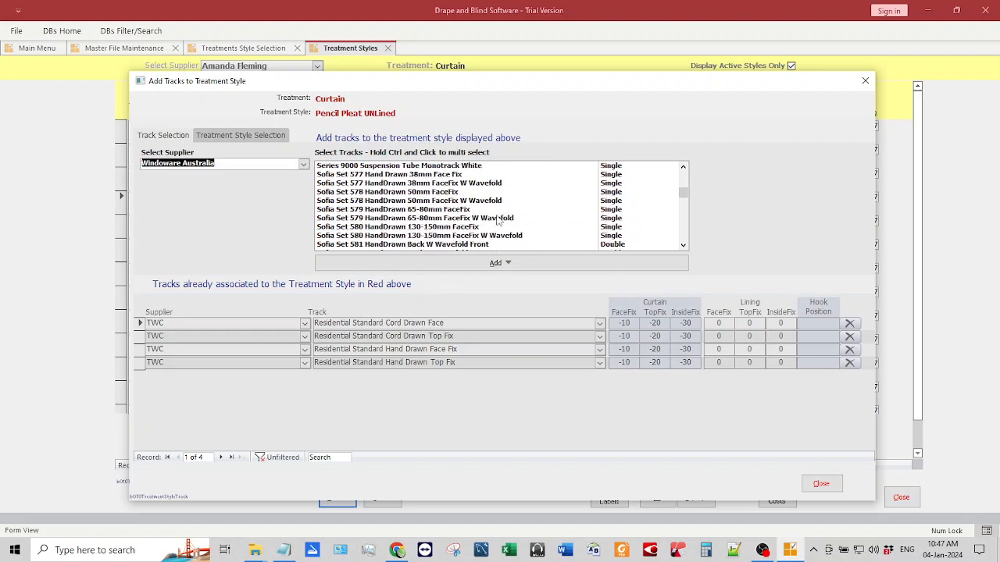
scroll(498, 221, "down", 3)
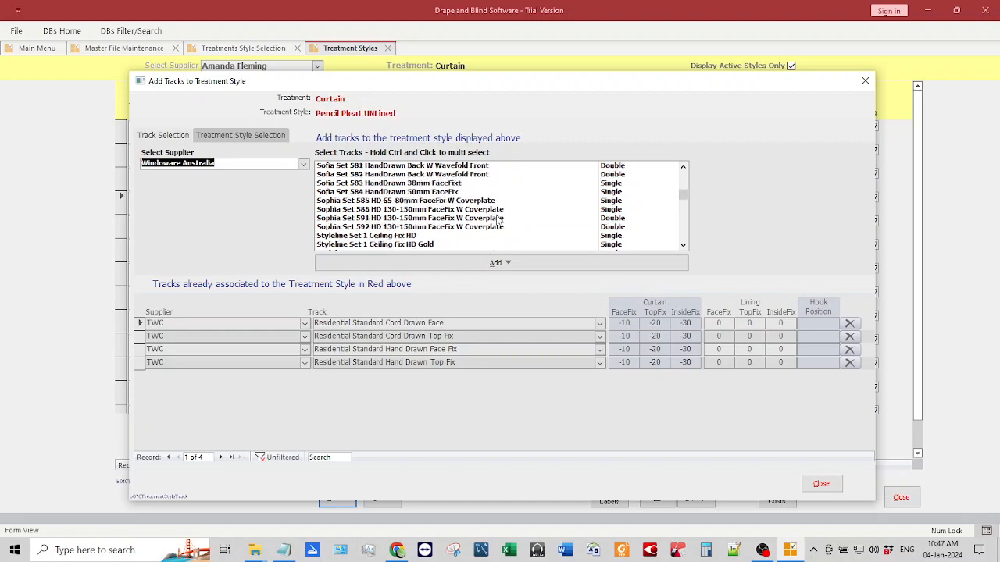
scroll(498, 221, "down", 3)
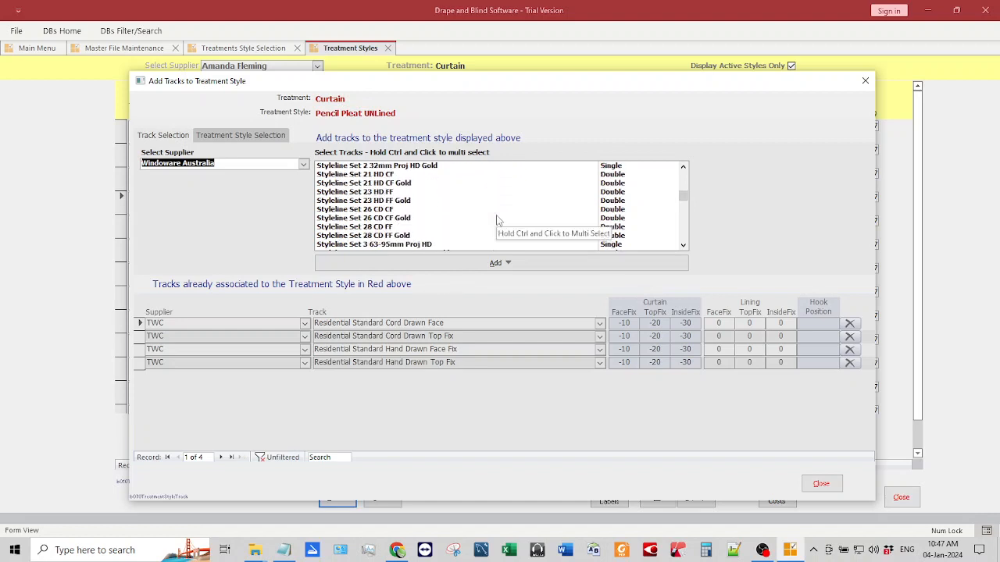
scroll(498, 221, "up", 2)
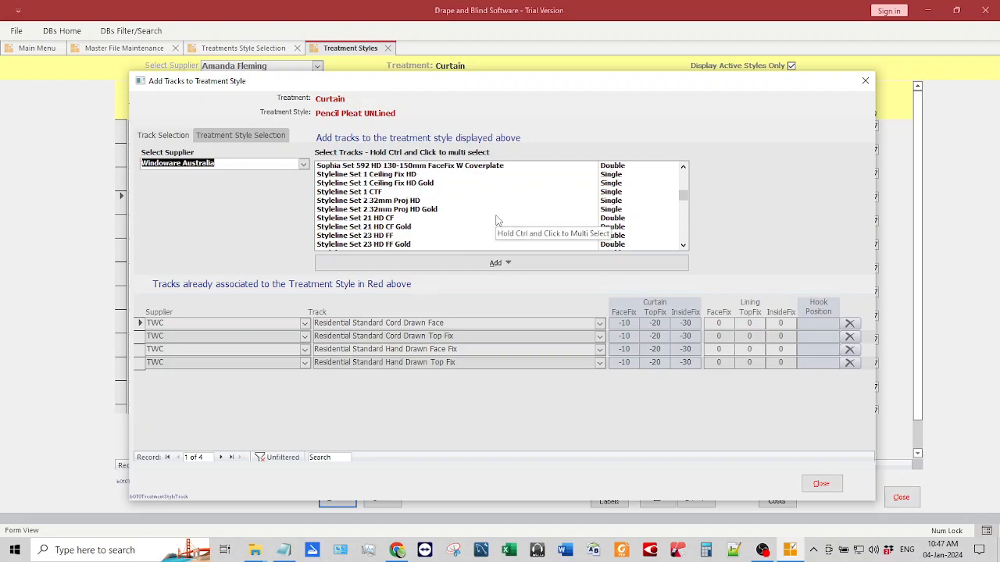
left_click(383, 220)
left_click(392, 228, "ctrl")
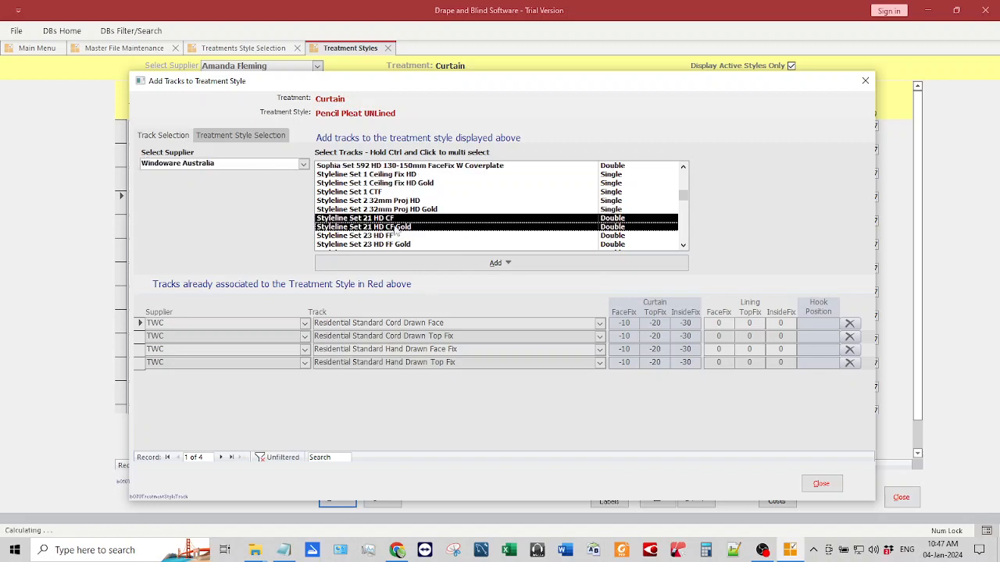
left_click(504, 264)
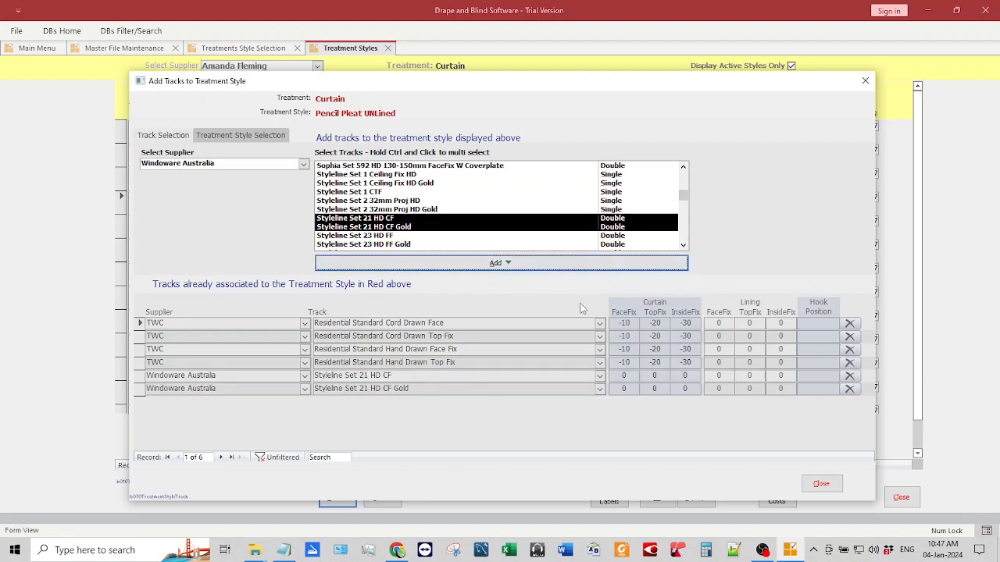
Set the curtain FaceFix allowance to -10 for both Styleline Set 21 tracks.
left_click(627, 375)
type("-10")
left_click(627, 388)
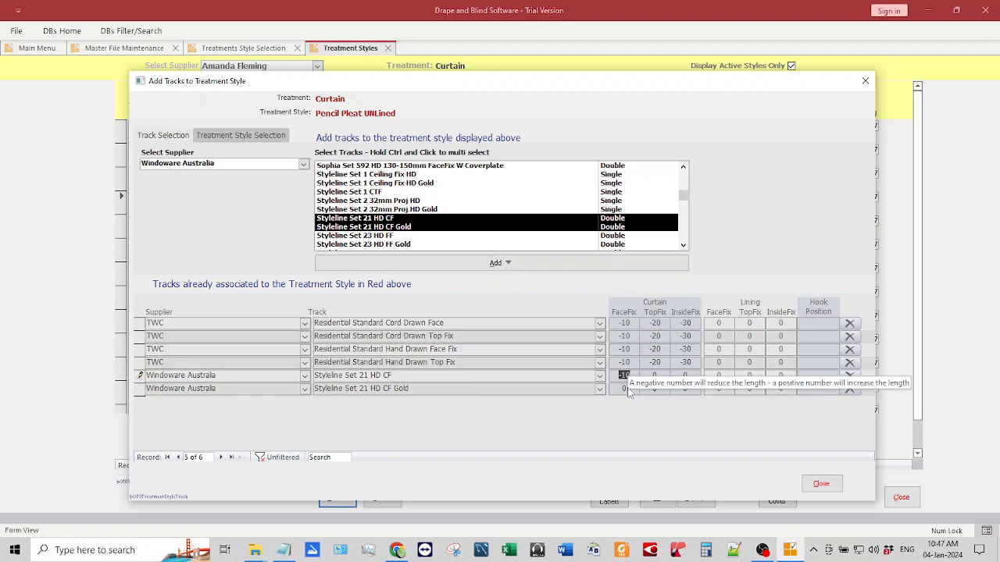
type("-10")
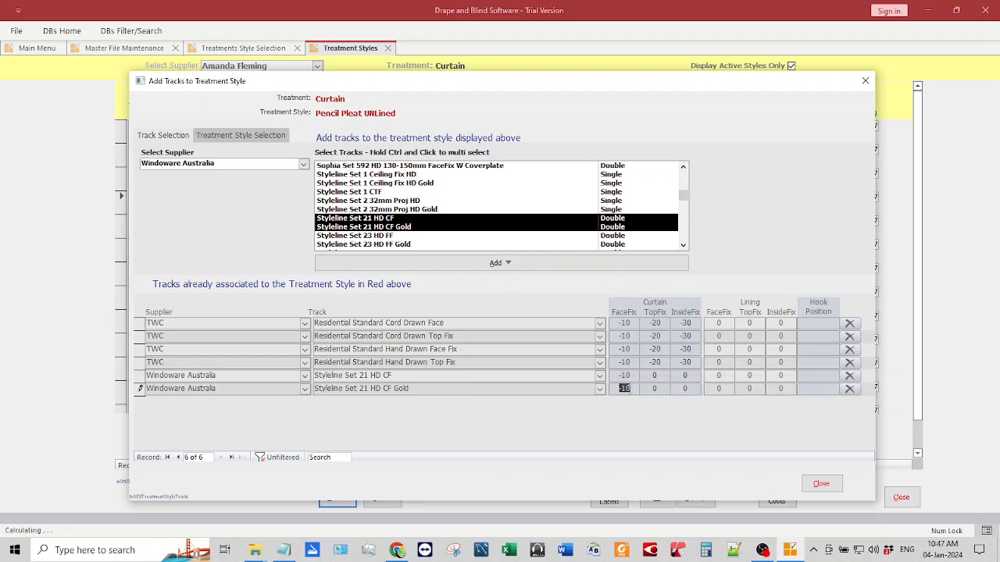
Set the curtain TopFix allowance to -20 and InsideFix to -30 for both Styleline Set 21 tracks.
left_click(665, 375)
double_click(665, 376)
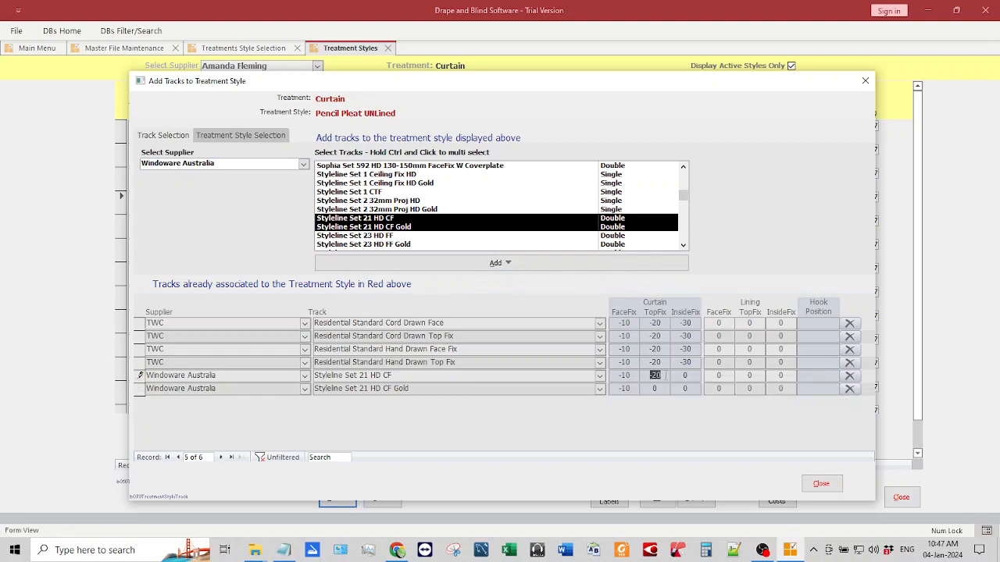
double_click(665, 389)
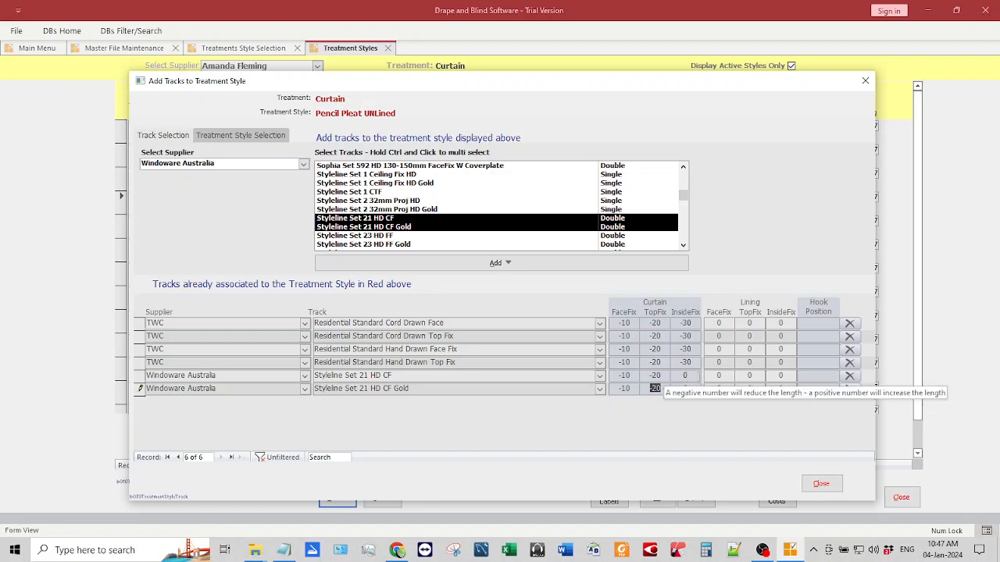
double_click(685, 375)
double_click(686, 388)
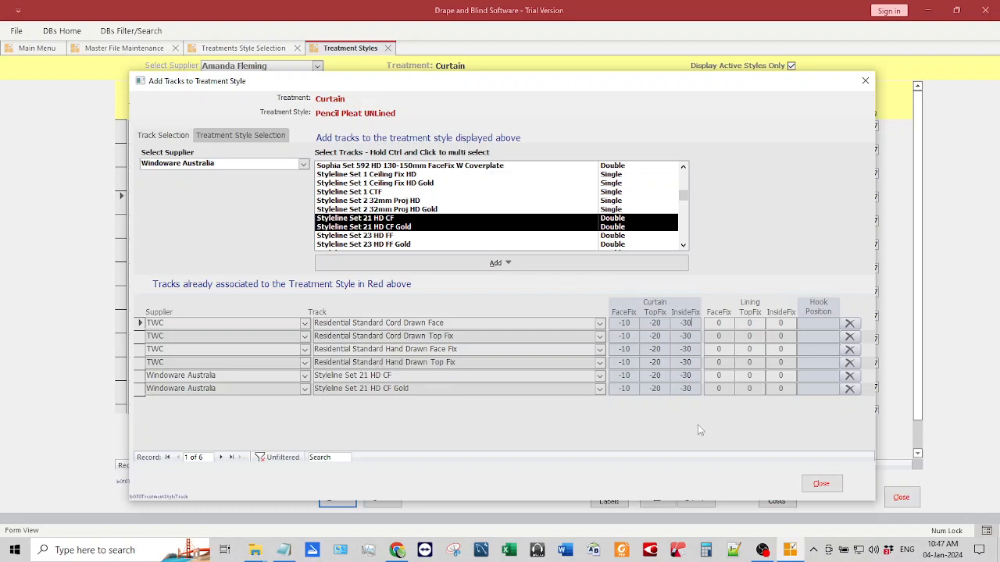
Close the track association, treatment style and master file forms to return to the main menu.
left_click(820, 485)
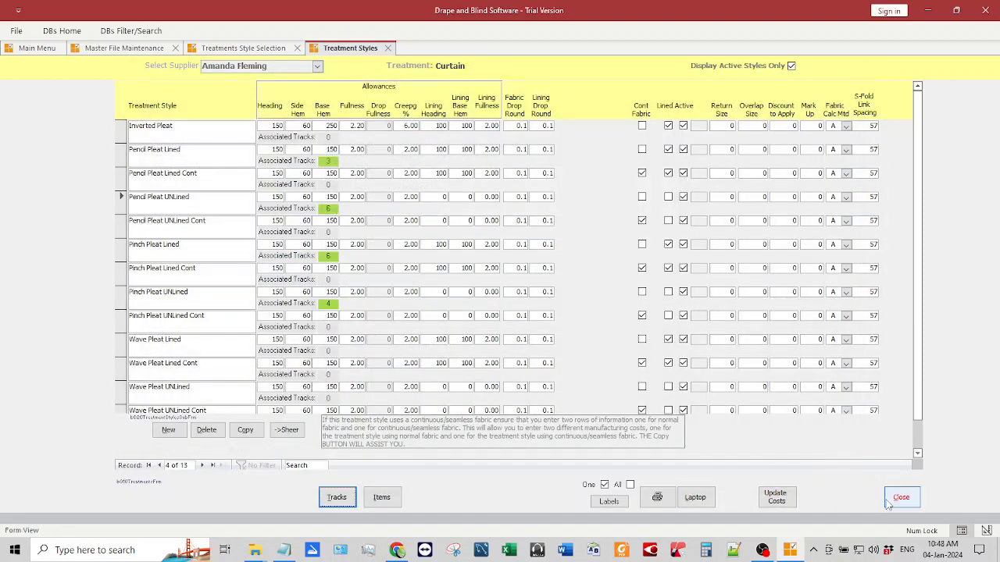
left_click(898, 503)
left_click(898, 504)
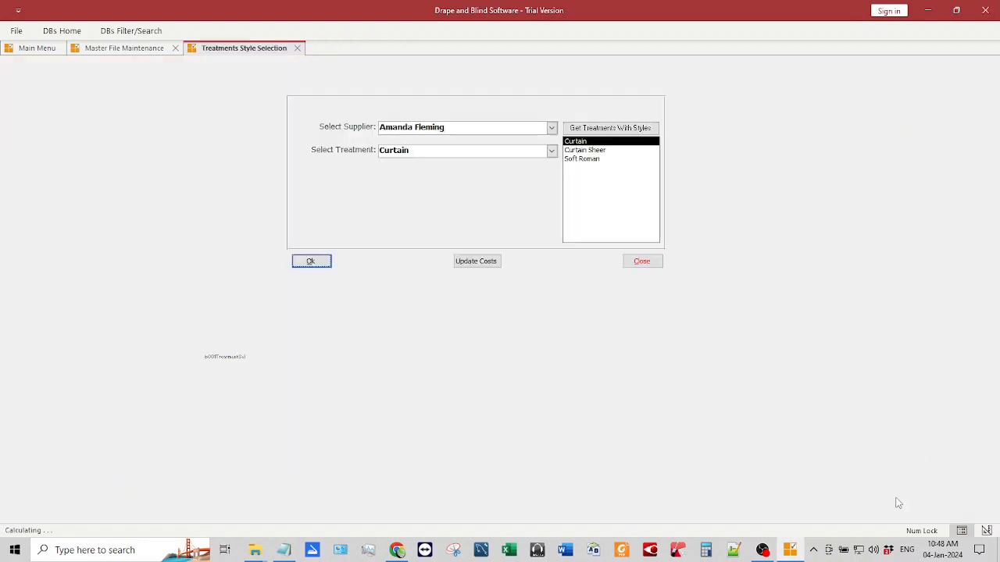
left_click(642, 262)
left_click(713, 353)
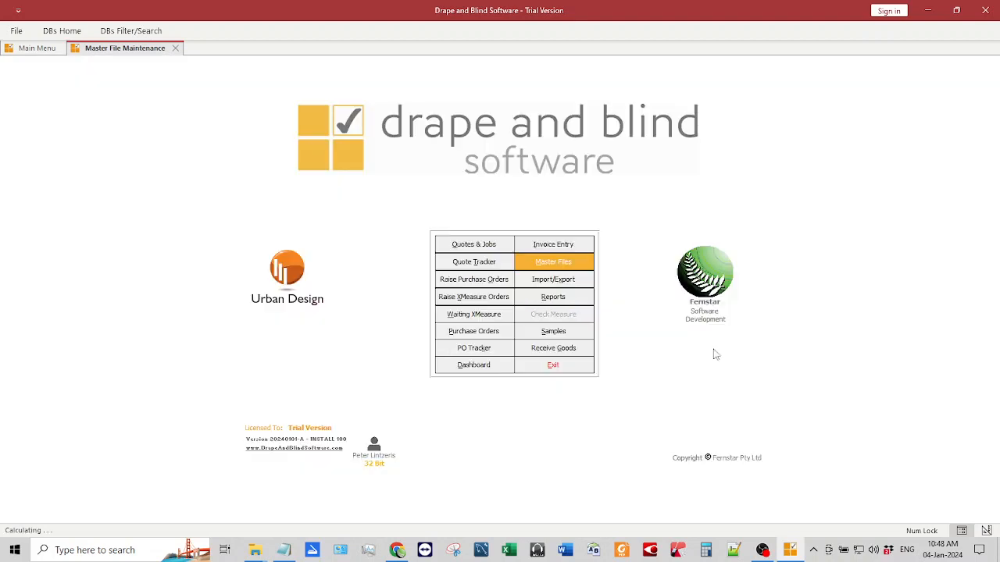
Find the customer by partial surname in Quotes & Jobs and open their quote dated 03-Jan-2024 for editing.
left_click(452, 250)
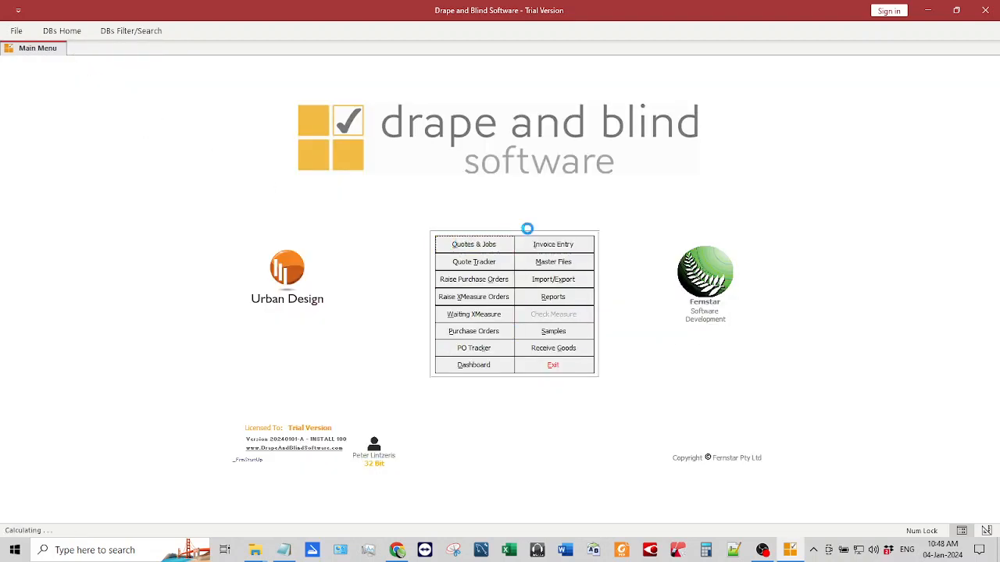
left_click(600, 67)
type("Li")
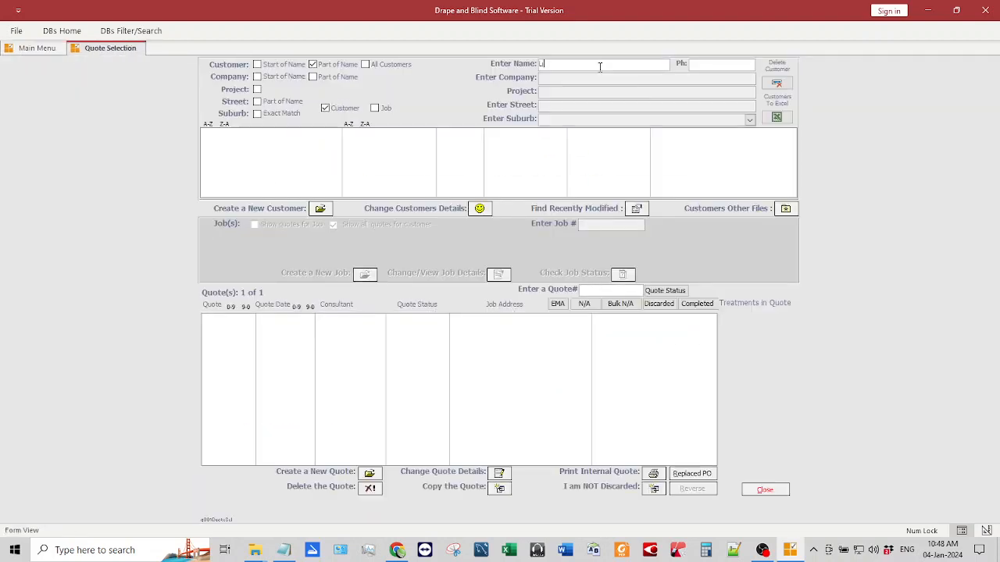
type("ntz")
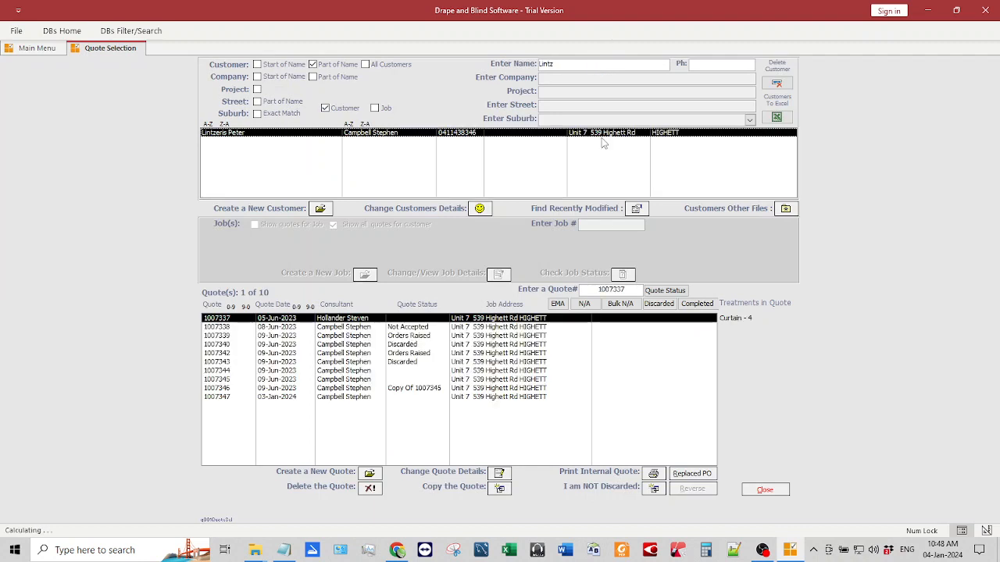
left_click(493, 398)
left_click(500, 473)
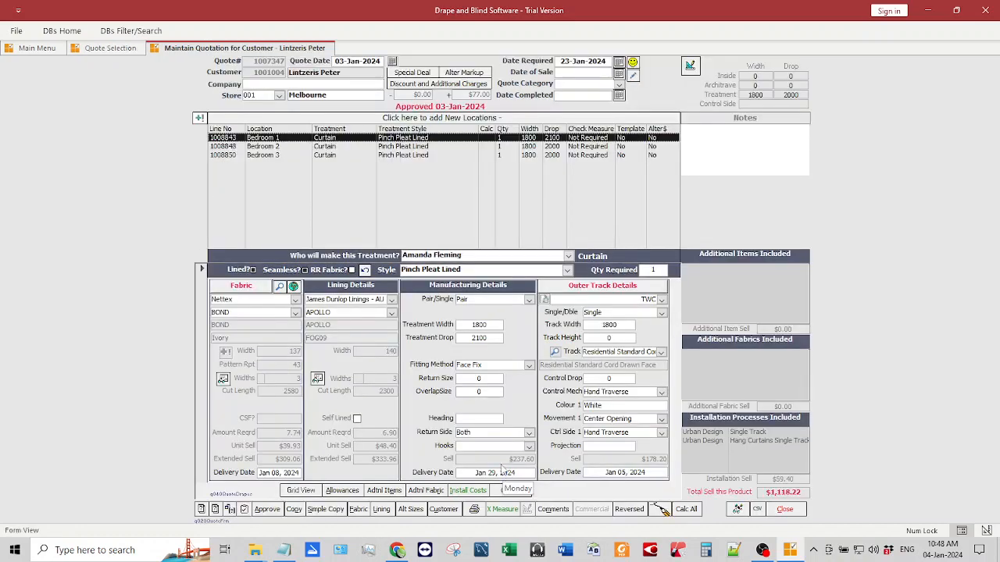
Change the treatment style of the quote's Bedroom 3 curtain to Pinch Pleat UNLined.
left_click(398, 149)
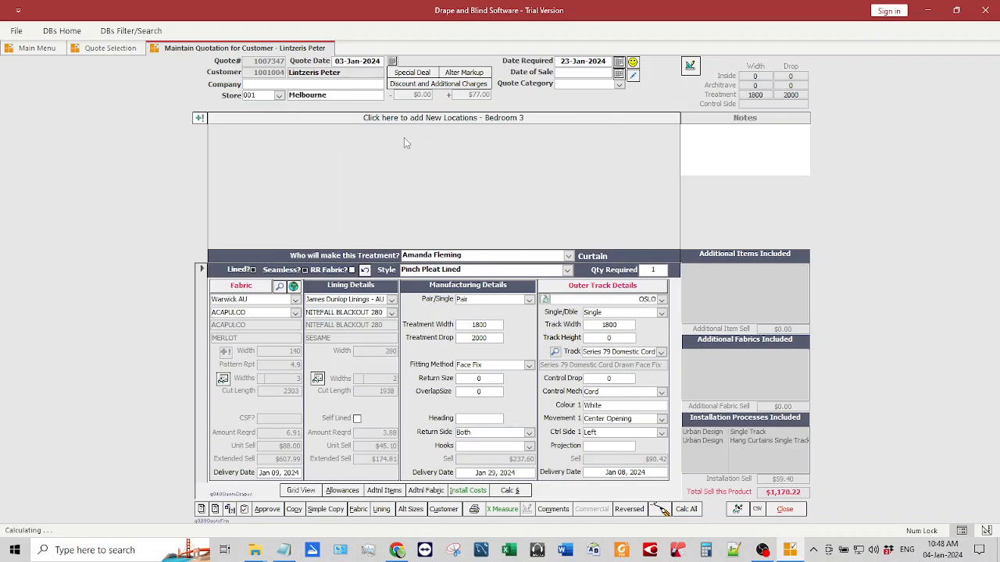
left_click(406, 139)
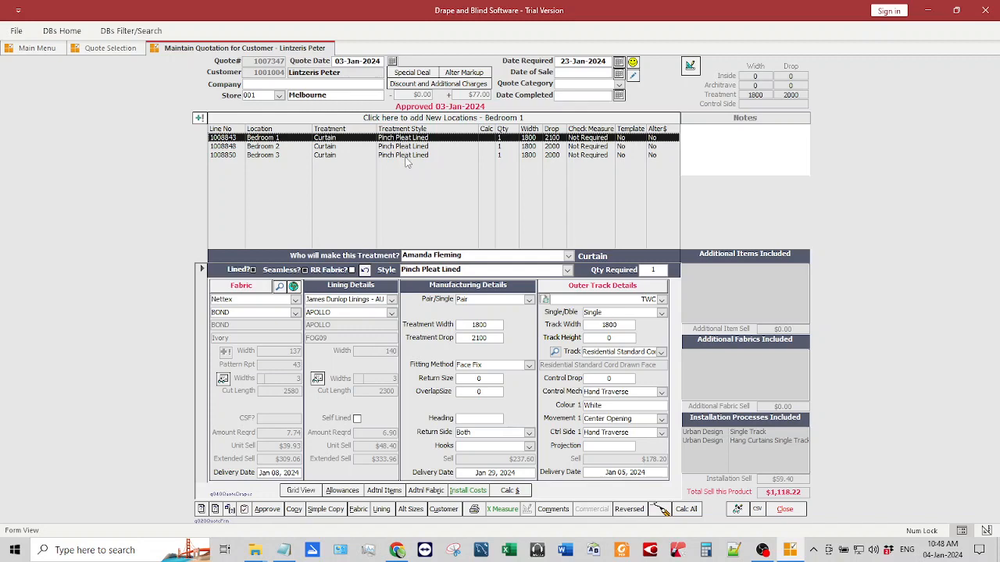
left_click(406, 156)
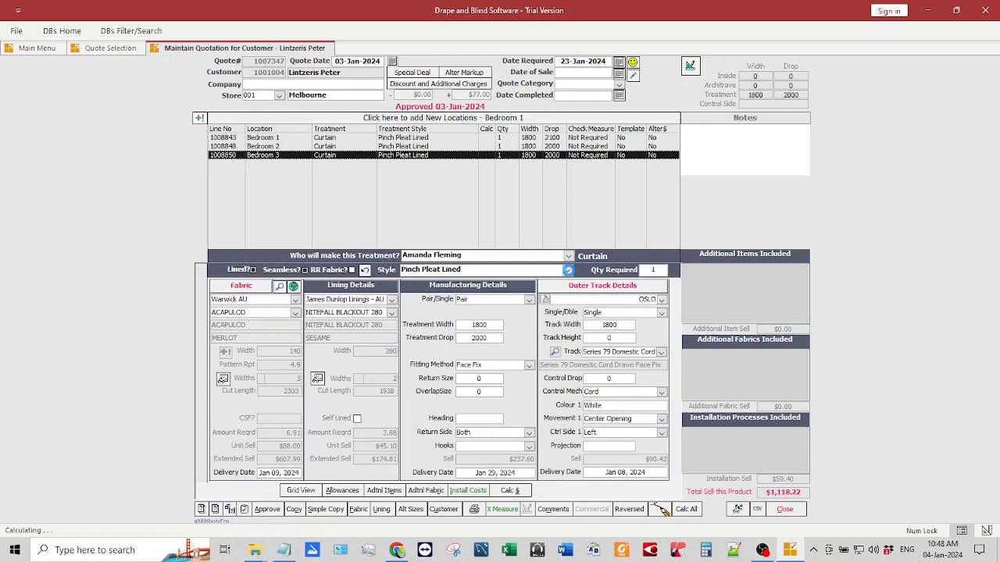
left_click(567, 270)
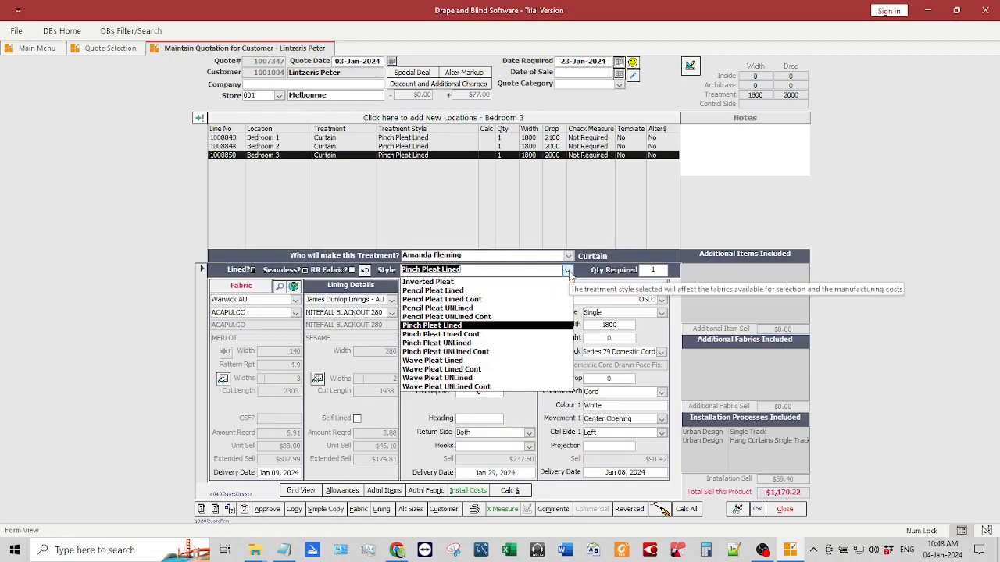
left_click(469, 344)
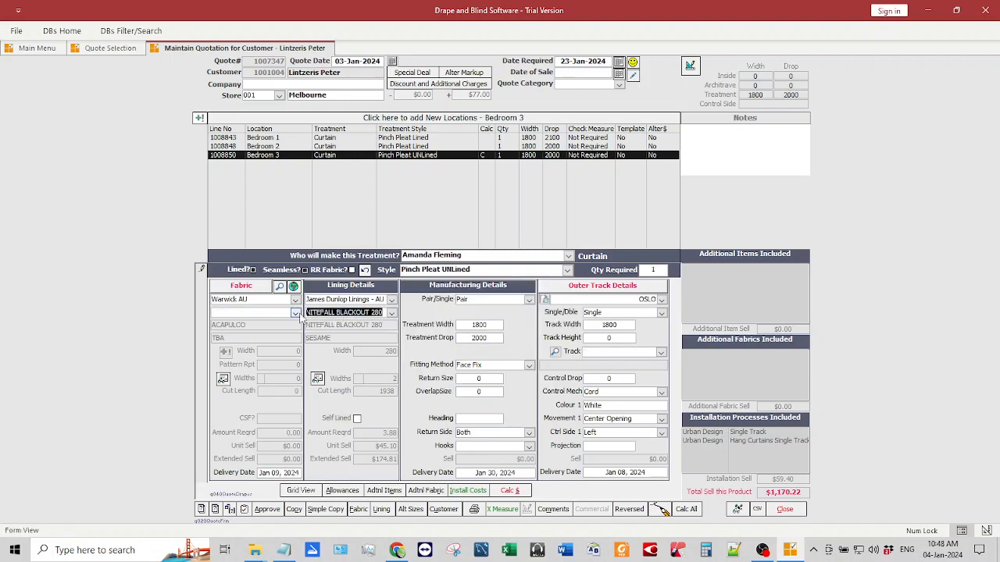
Set the Bedroom 3 curtain's fabric to ACAPULCO in the colour GLACIER.
left_click(295, 313)
type("acAPULCO")
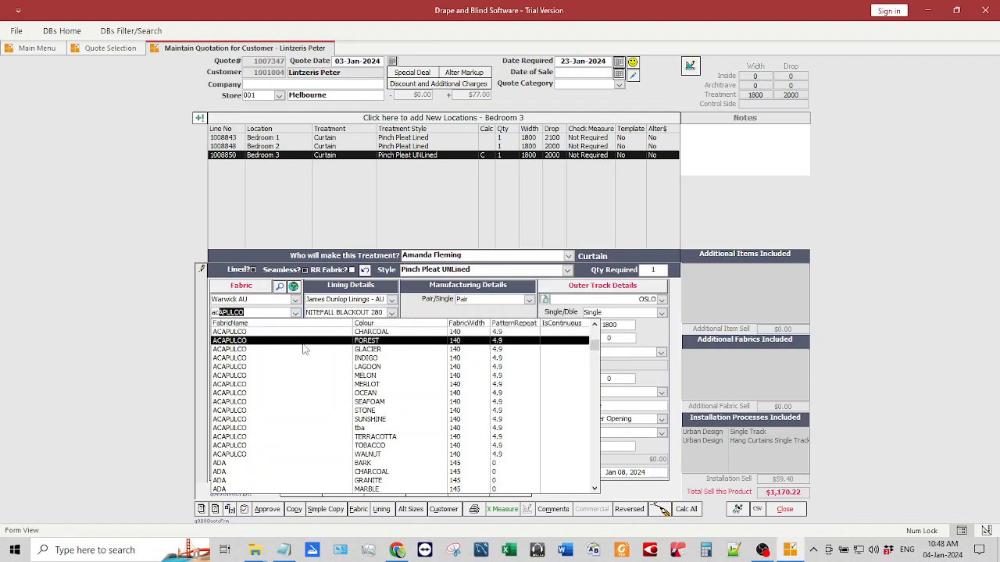
left_click(305, 349)
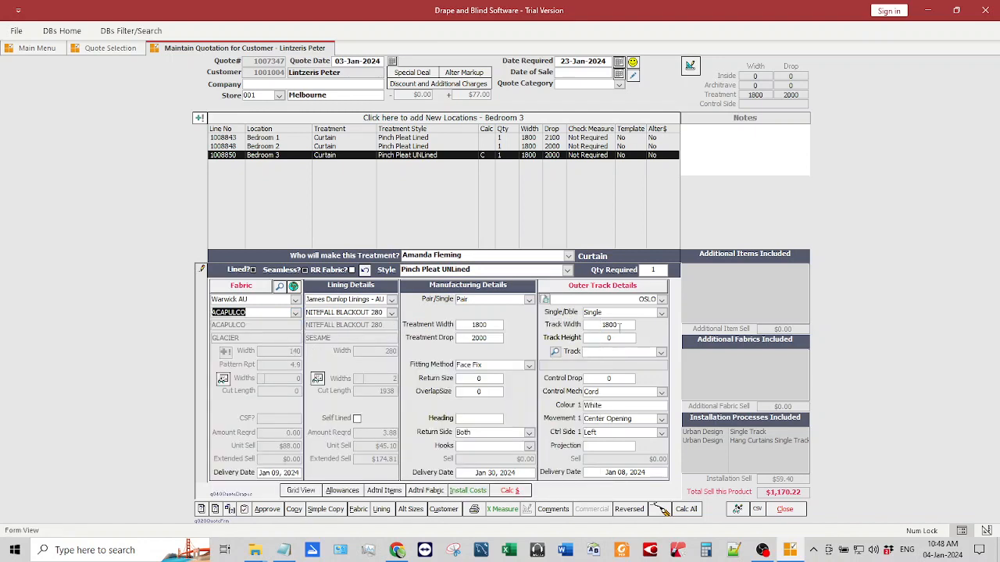
Check which suppliers are offered for Bedroom 3's outer track and bring up the Bedroom 2 line.
left_click(662, 299)
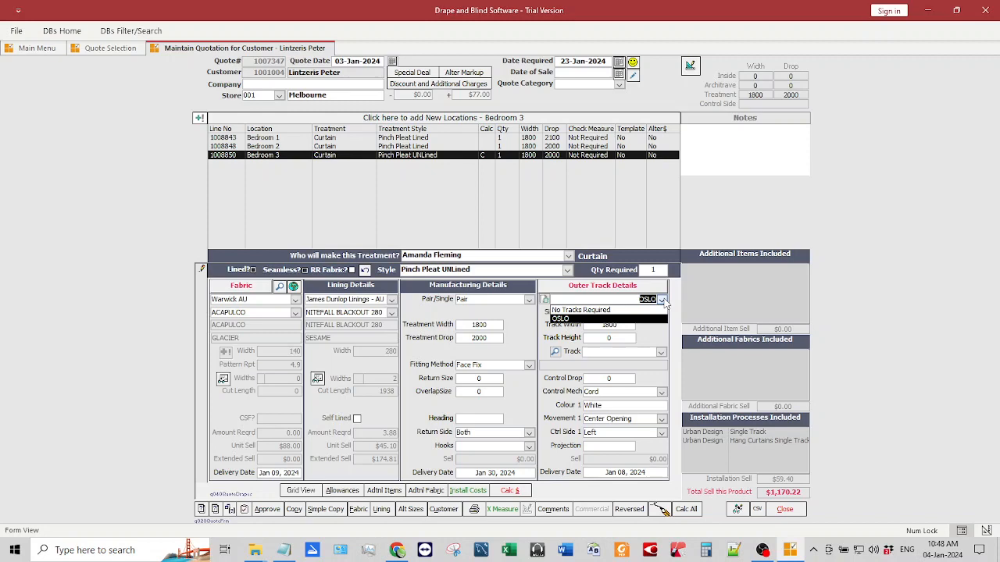
left_click(661, 301)
left_click(404, 147)
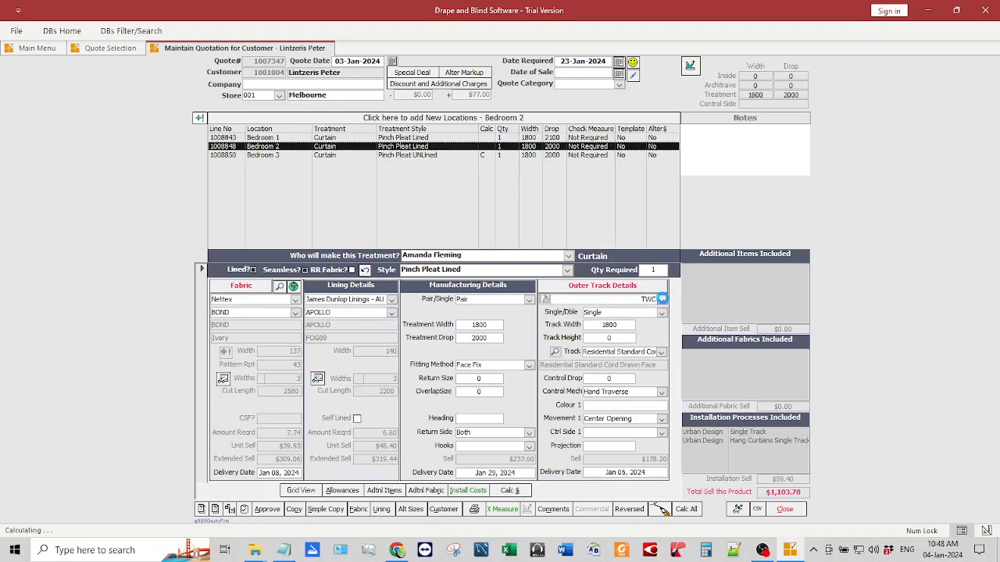
Check which suppliers and tracks are offered for Bedroom 2's outer track.
left_click(662, 300)
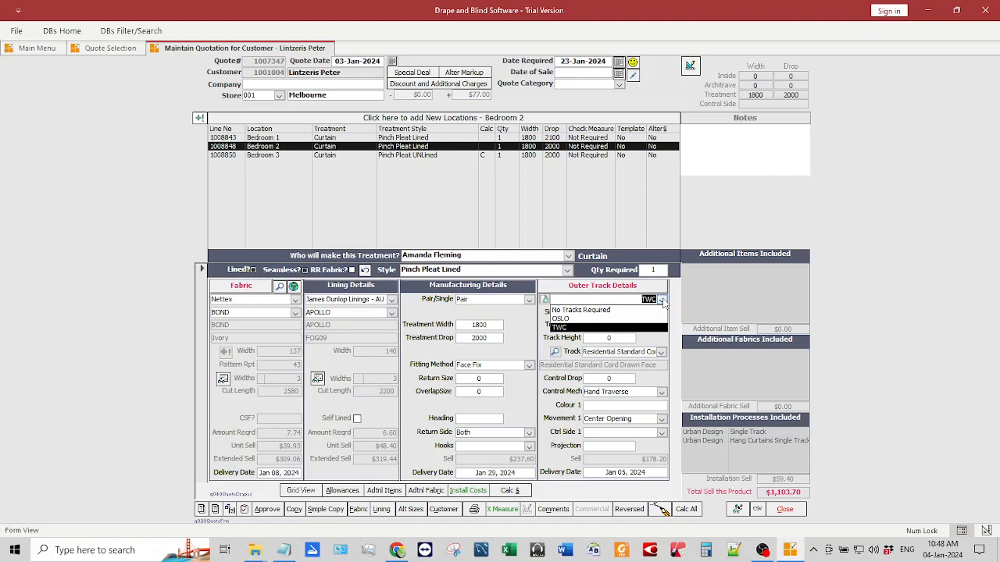
left_click(662, 300)
left_click(661, 352)
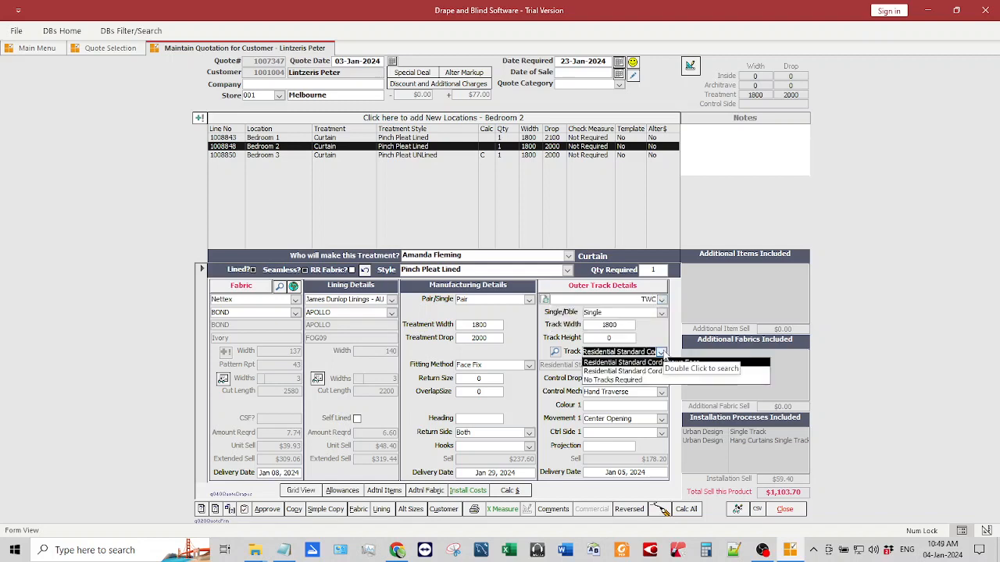
left_click(662, 353)
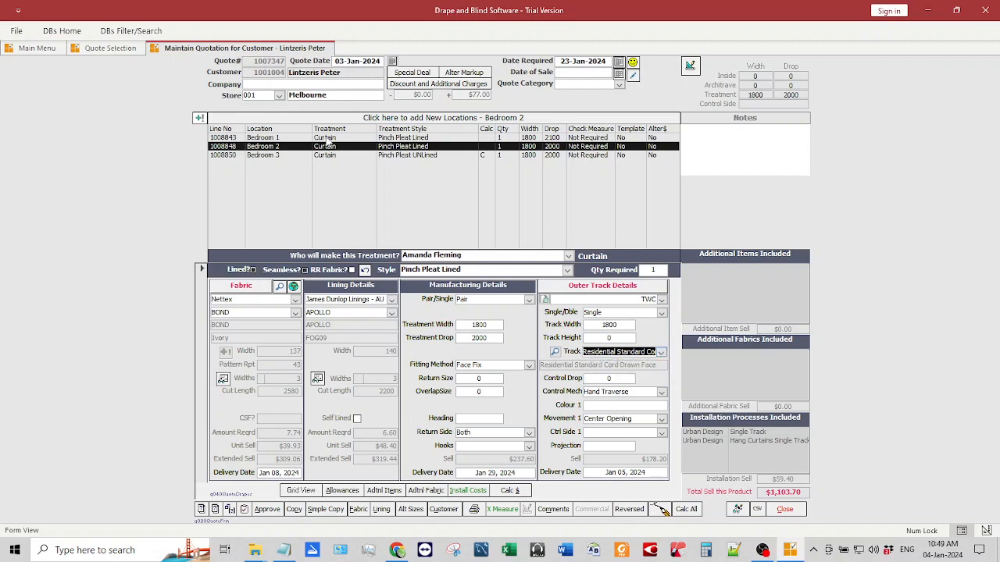
Bring up the Bedroom 1 line and check which tracks are offered for its outer track.
left_click(381, 138)
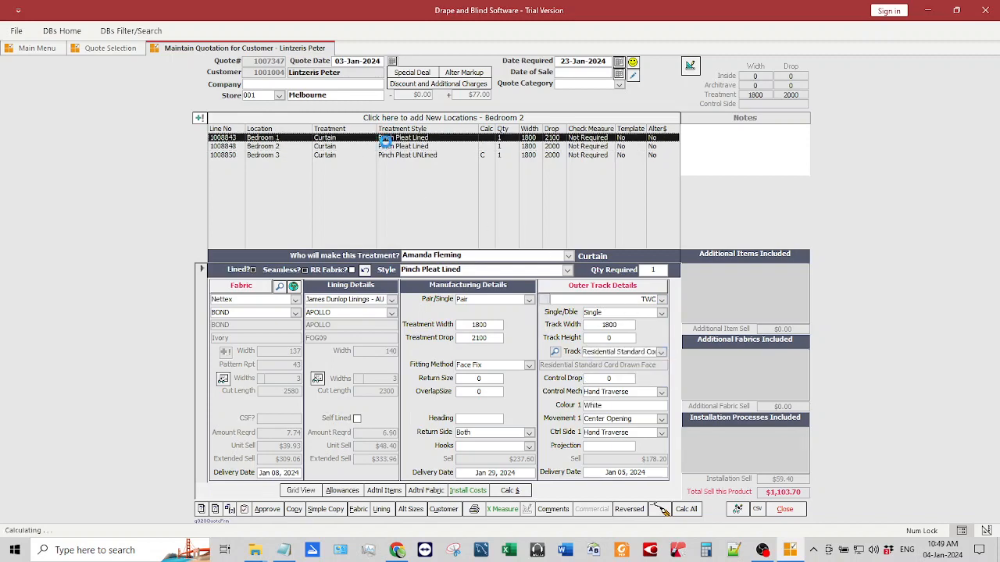
left_click(661, 353)
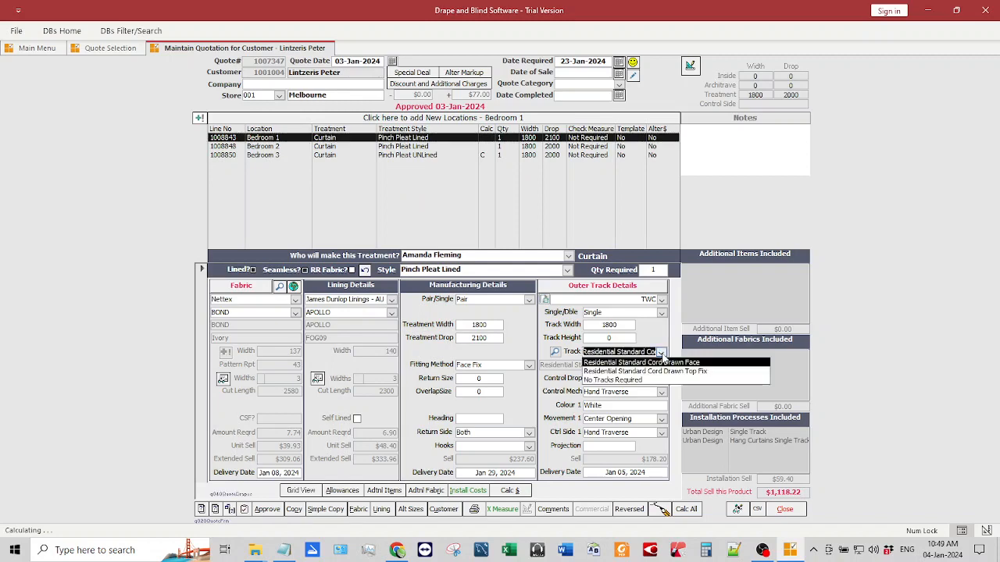
left_click(662, 352)
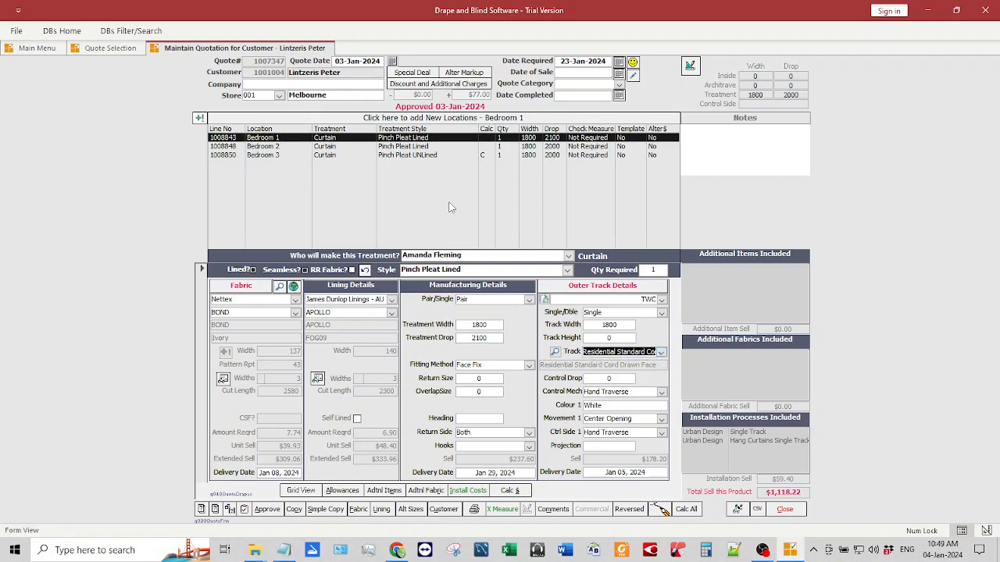
Check the suppliers offered for Bedroom 3's outer track and change its treatment style to Pencil Pleat UNLined.
left_click(389, 155)
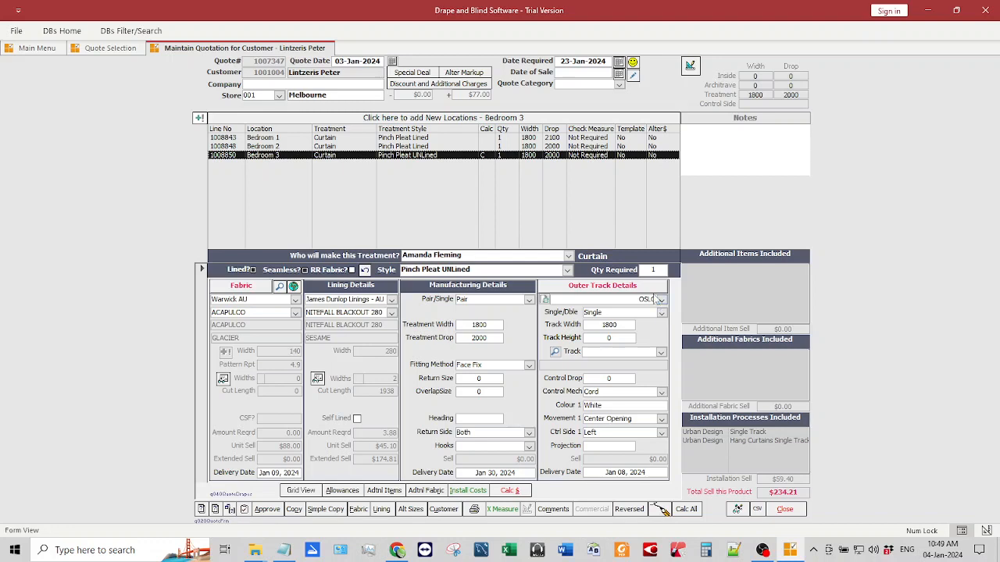
left_click(662, 300)
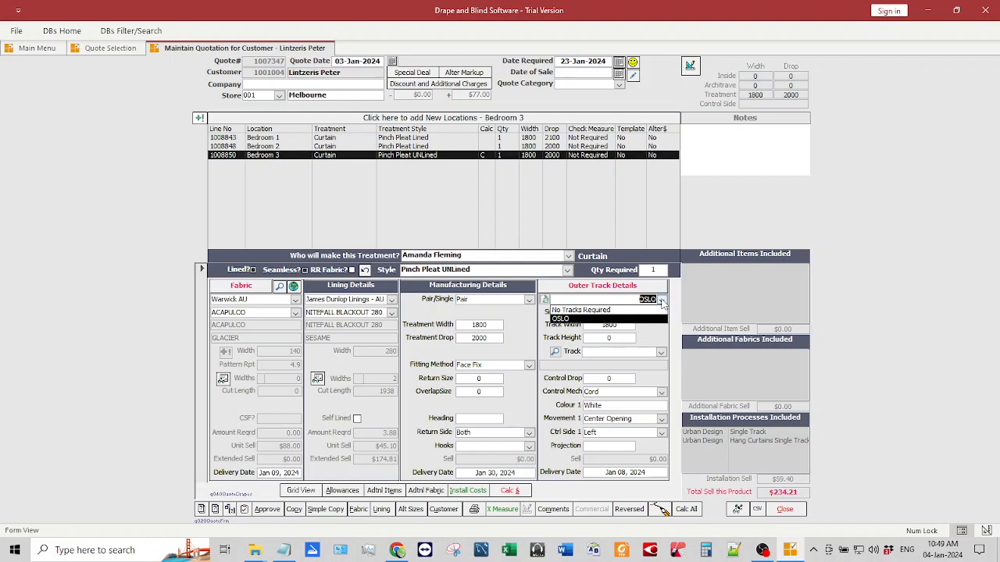
left_click(662, 300)
left_click(567, 270)
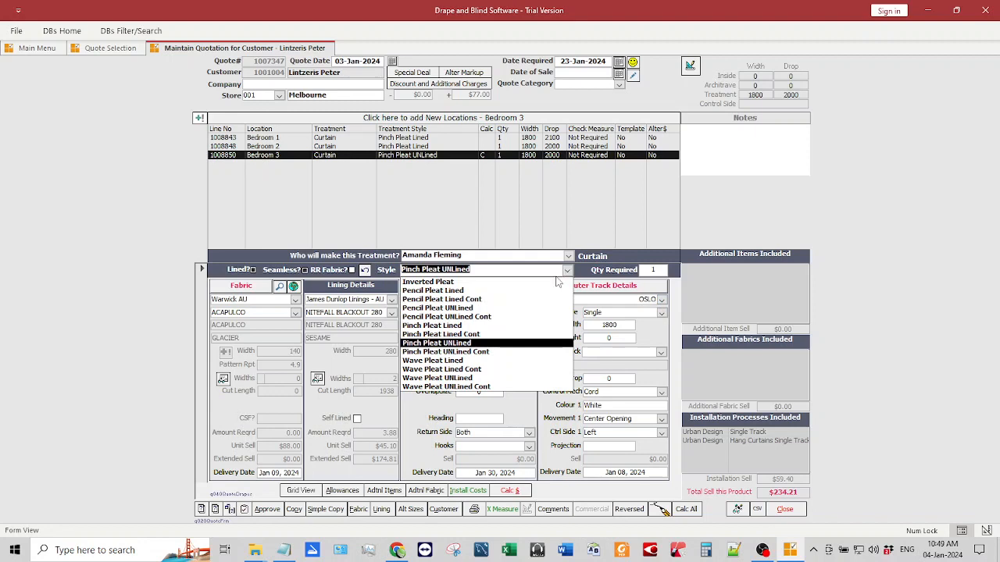
left_click(473, 309)
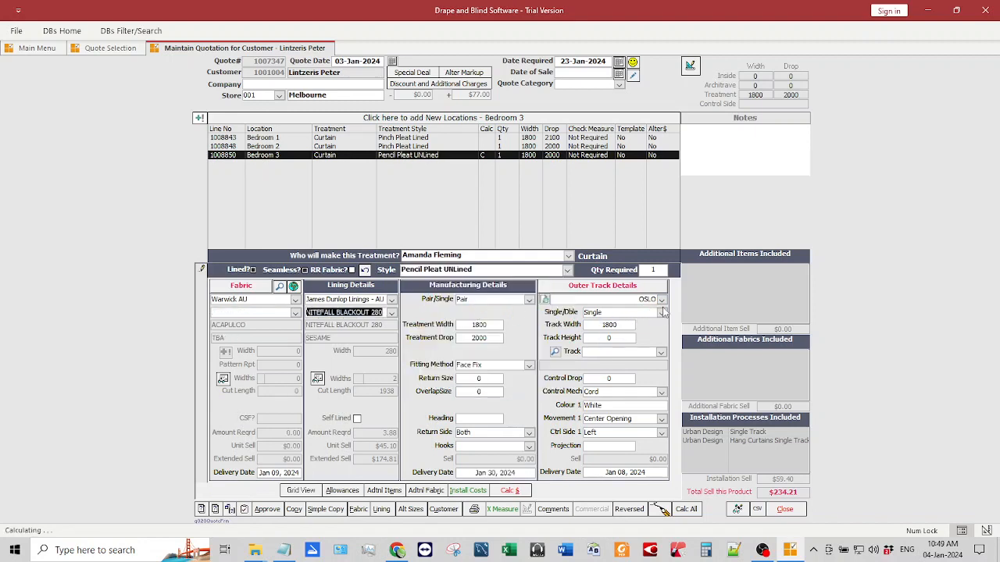
Try Windoware Australia as Bedroom 3's outer track supplier, deleting the track additional items, and look through its tracks.
left_click(662, 301)
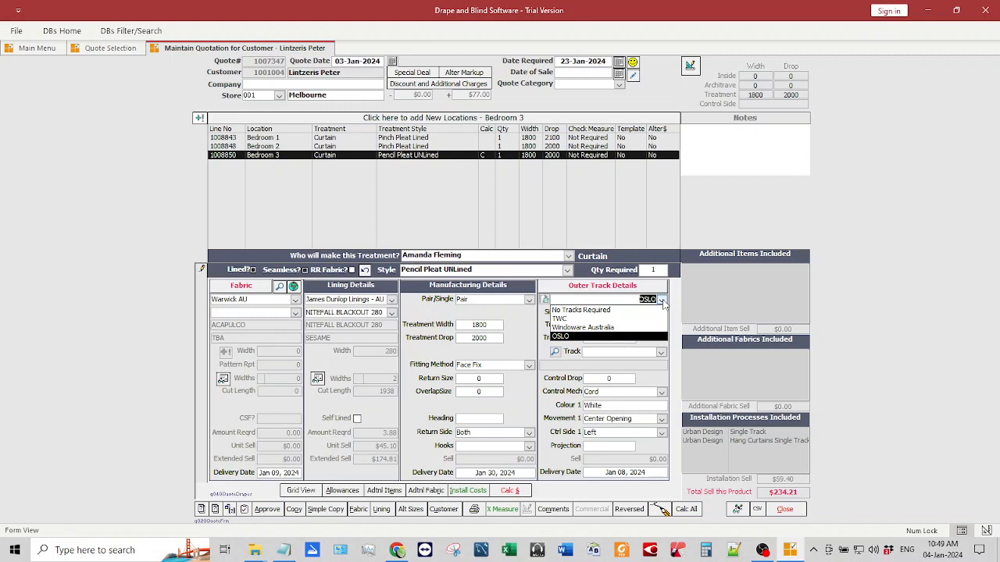
left_click(582, 327)
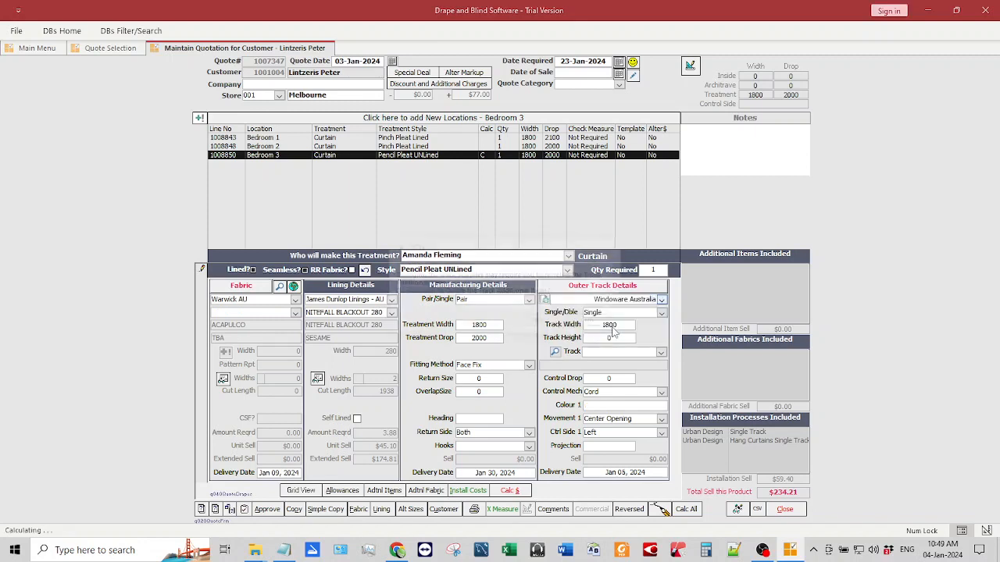
left_click(547, 326)
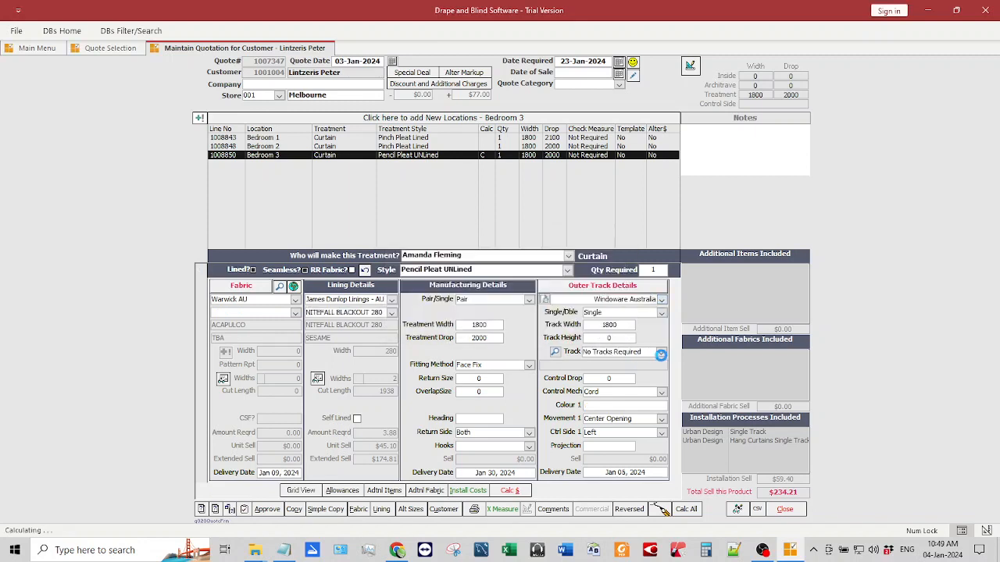
left_click(661, 353)
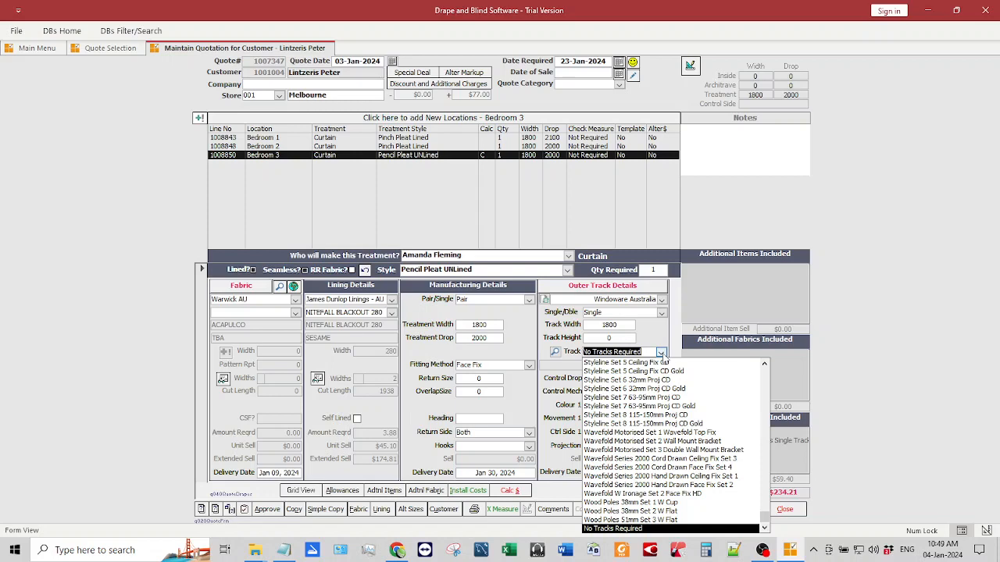
scroll(663, 356, "up", 3)
Set Bedroom 3's outer track supplier to TWC without deleting additional items, and choose the Residential Standard Cord Drawn Face track.
left_click(661, 300)
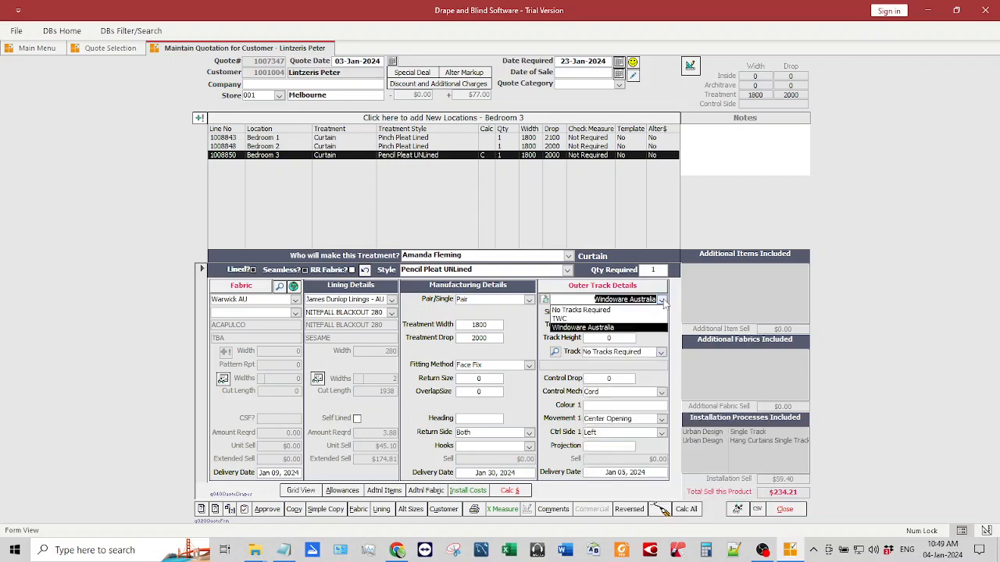
left_click(652, 330)
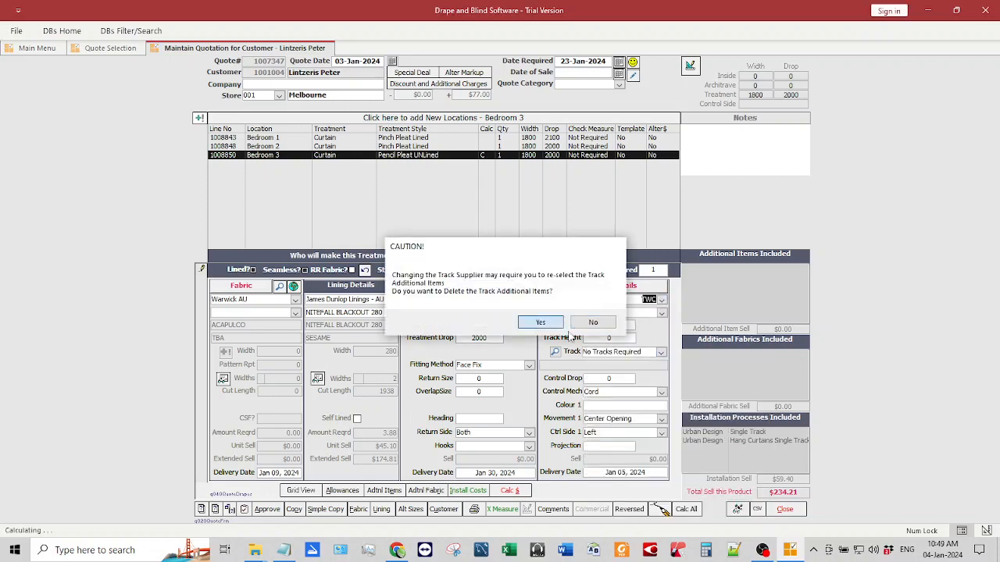
left_click(593, 323)
left_click(661, 353)
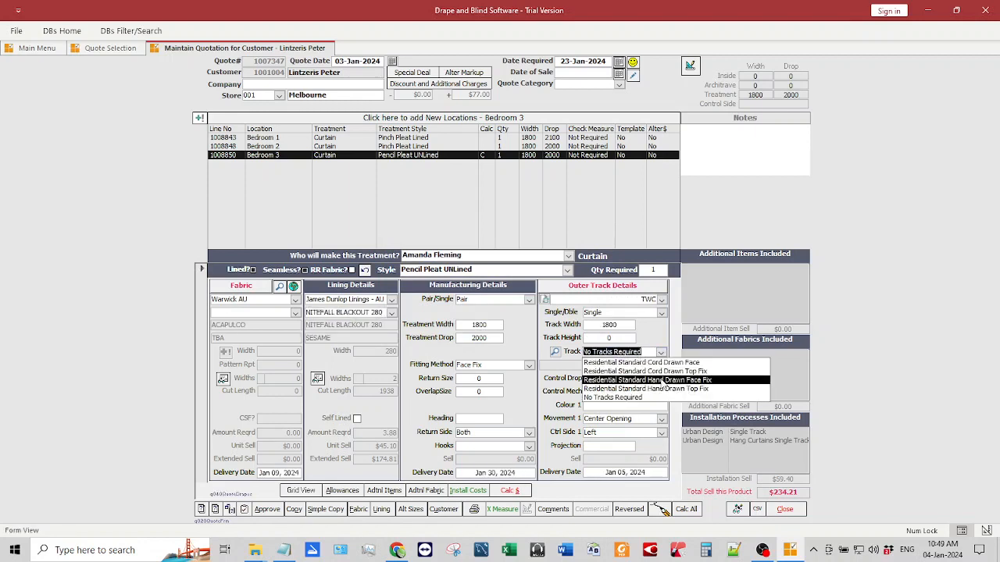
left_click(650, 363)
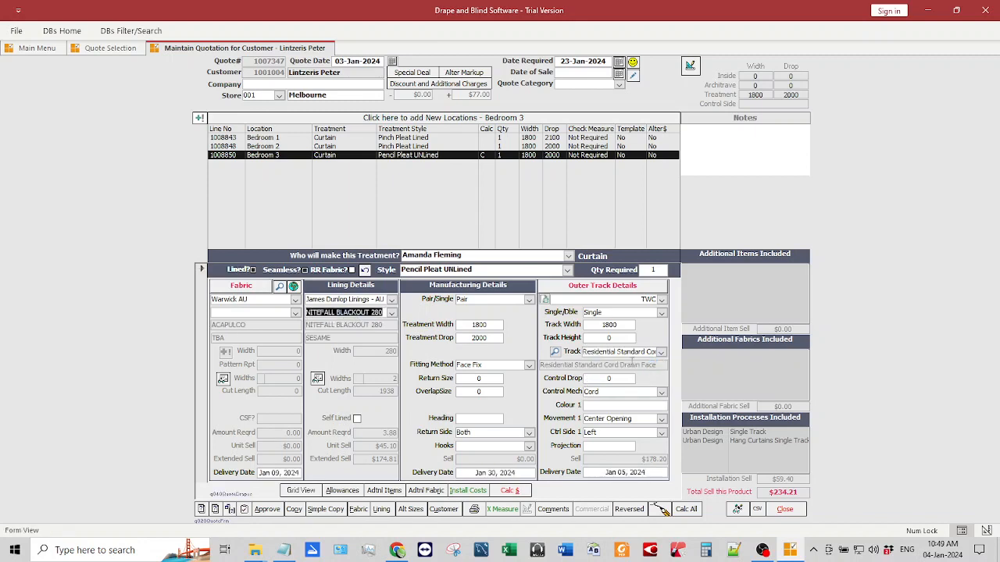
Search TWC's full track list for descriptions containing "s-" and close the search without selecting a track.
left_click(555, 353)
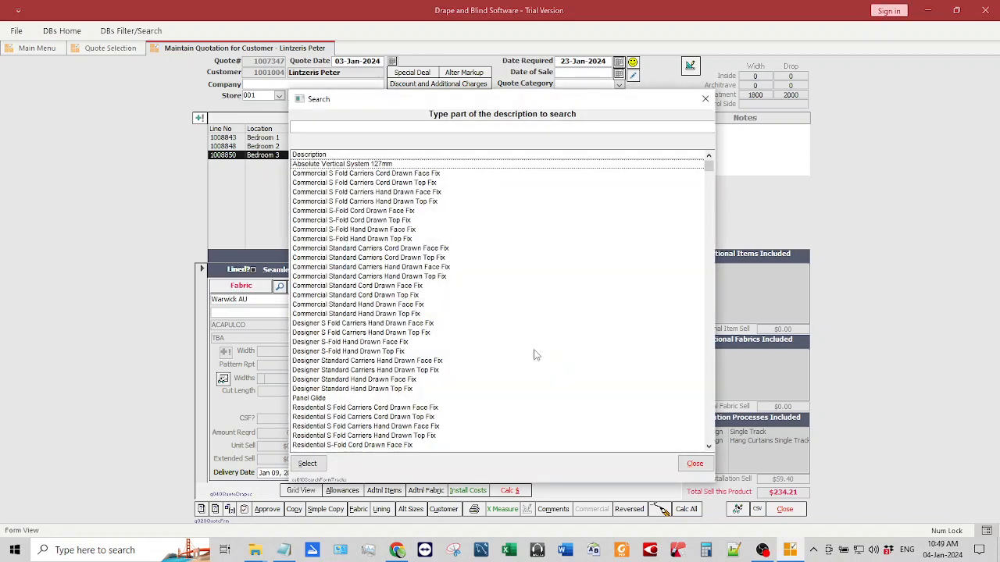
left_click(489, 128)
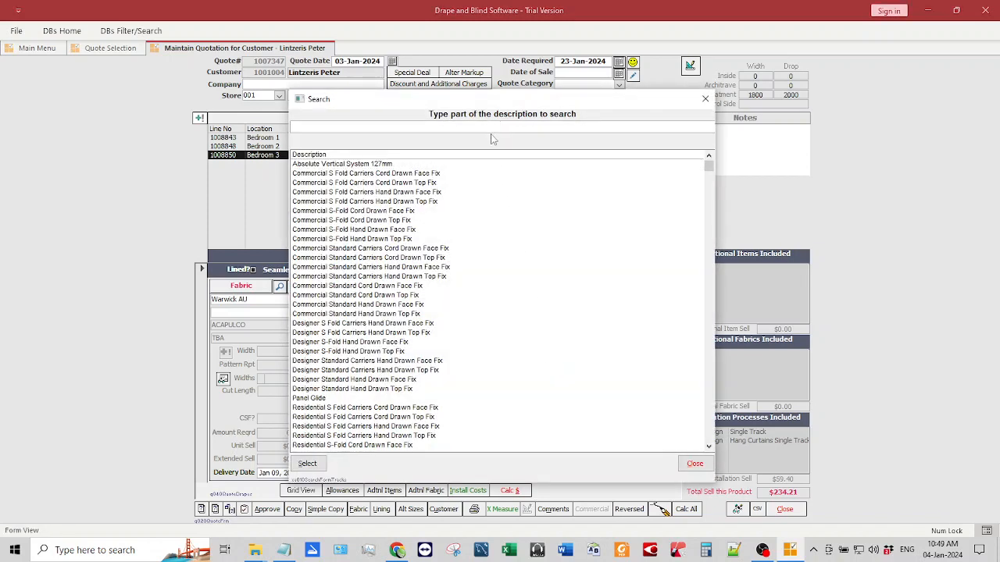
type("s-")
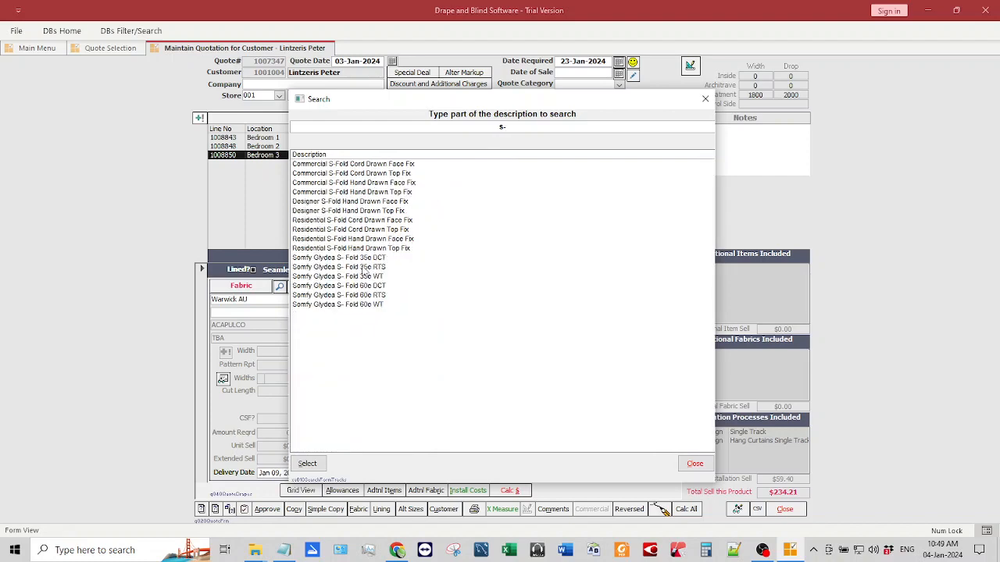
left_click(694, 464)
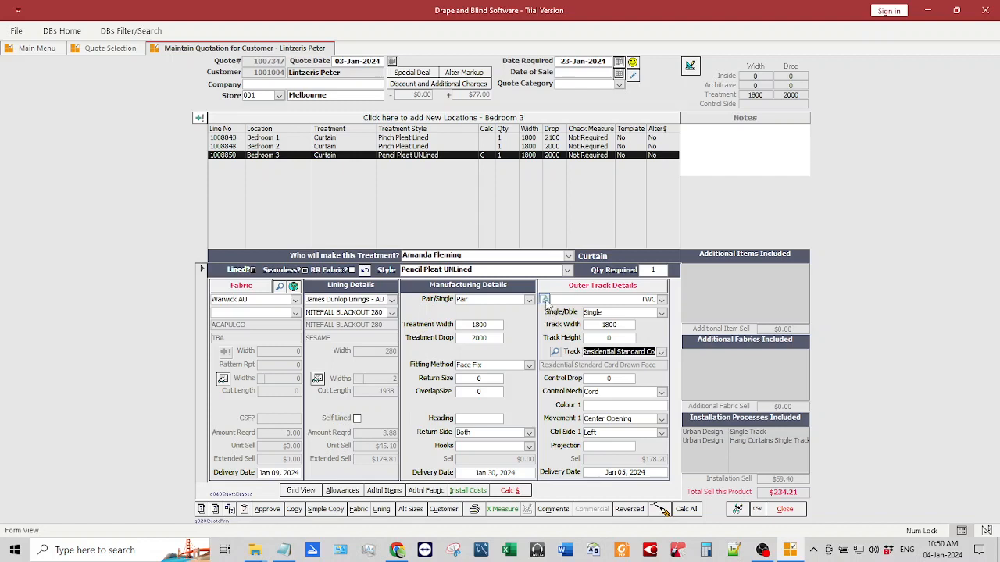
List all track suppliers for Bedroom 3 and set the outer track supplier to OSLO, without deleting the track additional items.
left_click(546, 302)
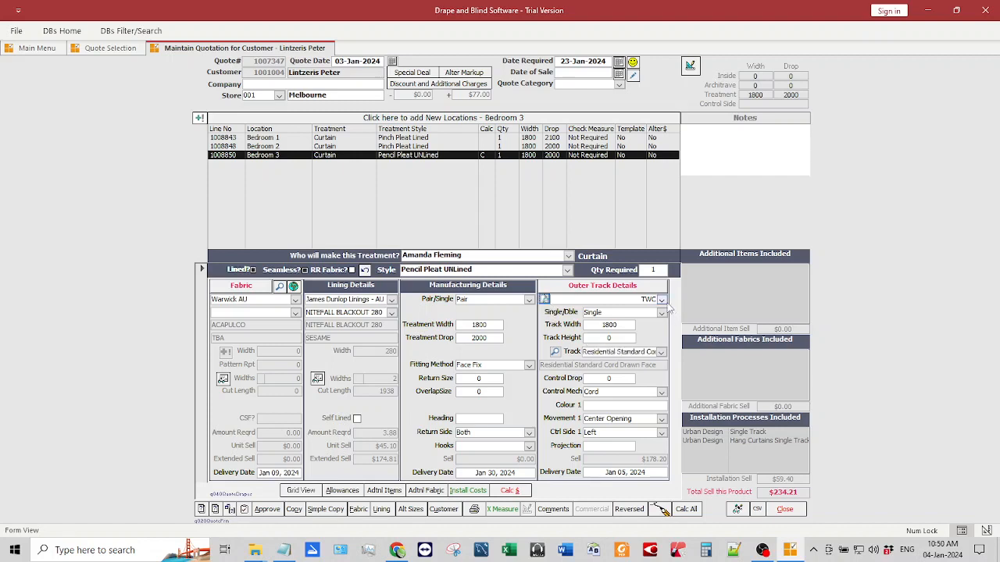
left_click(662, 302)
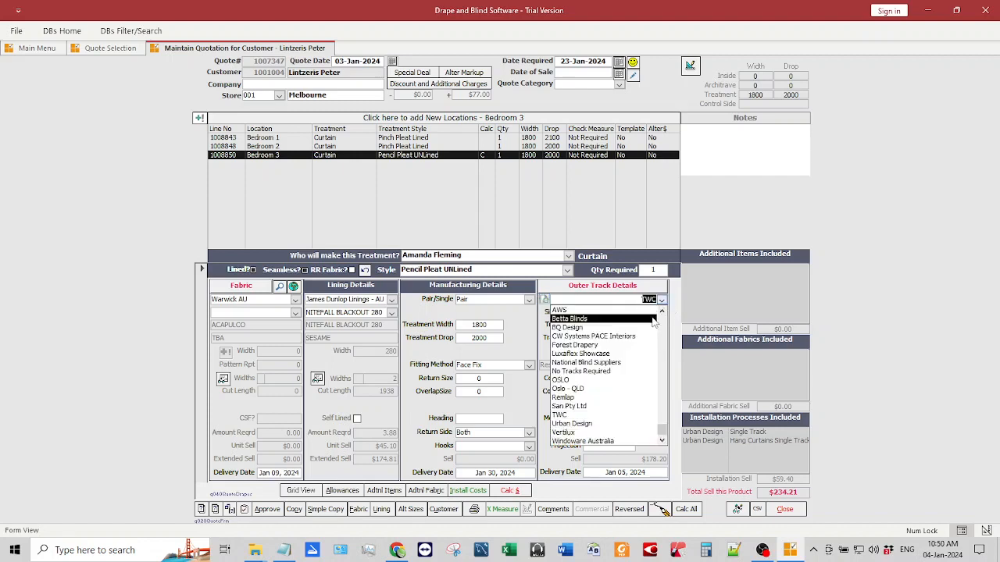
left_click(583, 381)
left_click(592, 322)
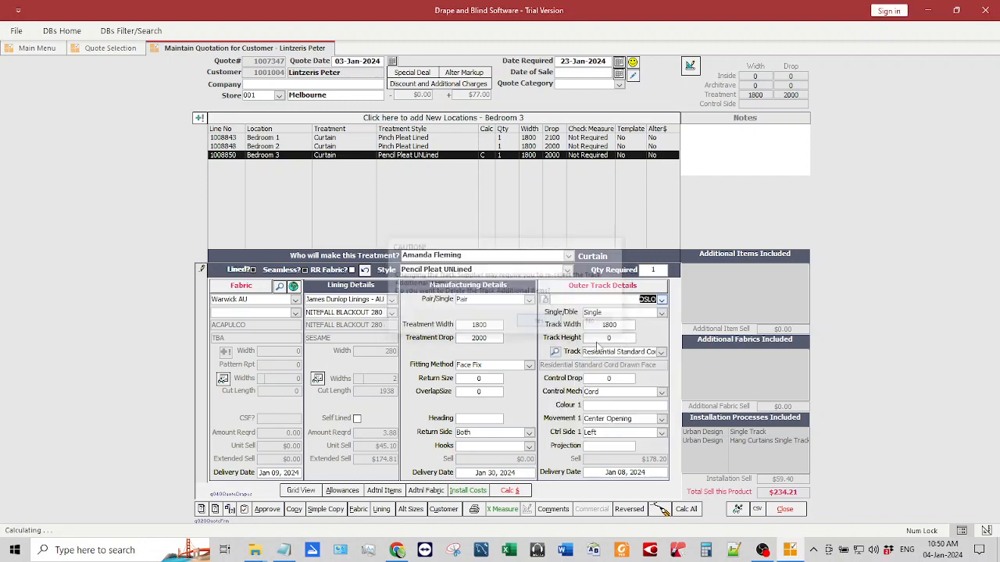
Choose Series 73 Domestic CD Face Fix as Bedroom 3's outer track.
left_click(660, 353)
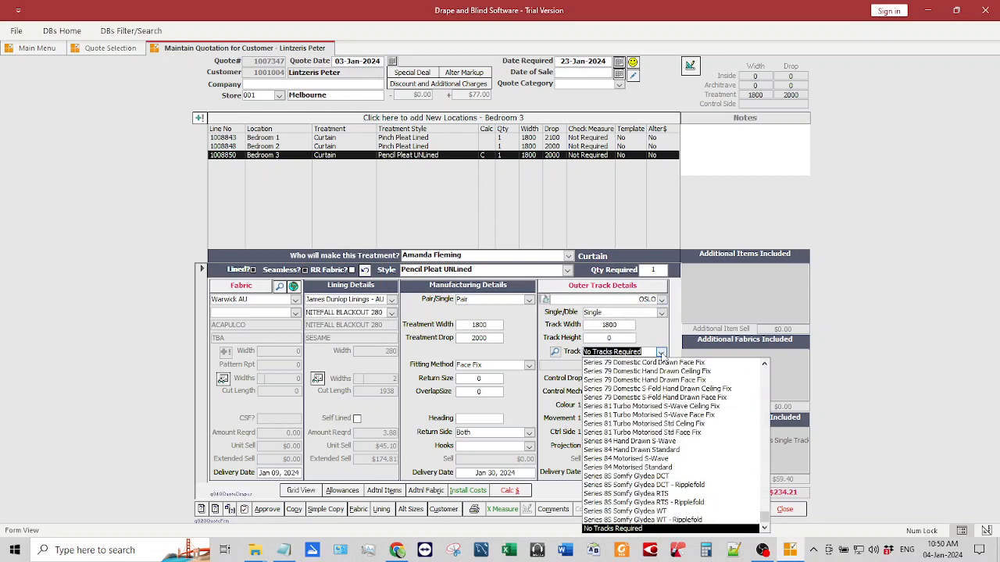
scroll(661, 406, "up", 3)
scroll(660, 407, "up", 6)
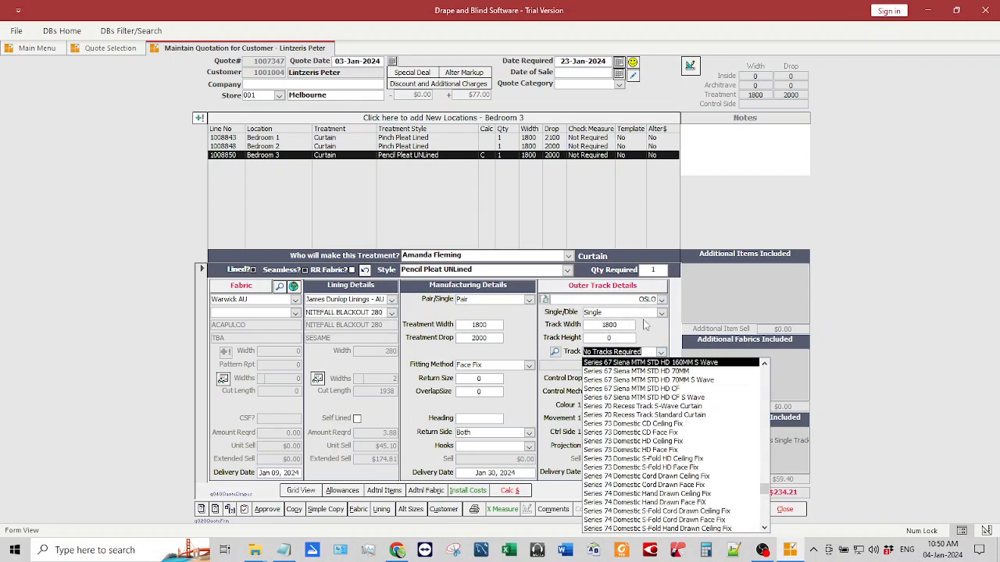
left_click(650, 432)
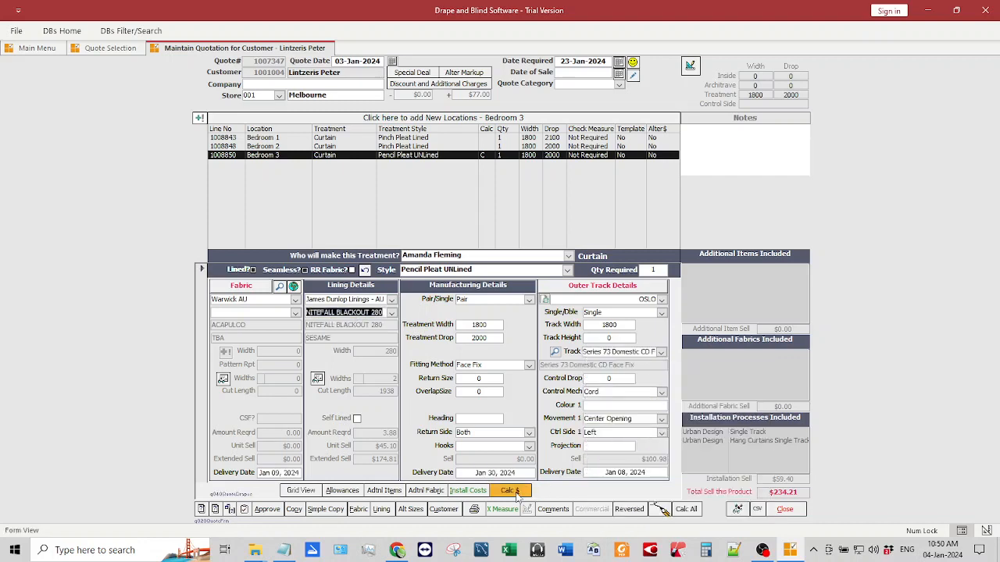
Set Bedroom 3's fabric to ACAPULCO in the colour GLACIER and calculate the line's price.
left_click(516, 492)
left_click(545, 318)
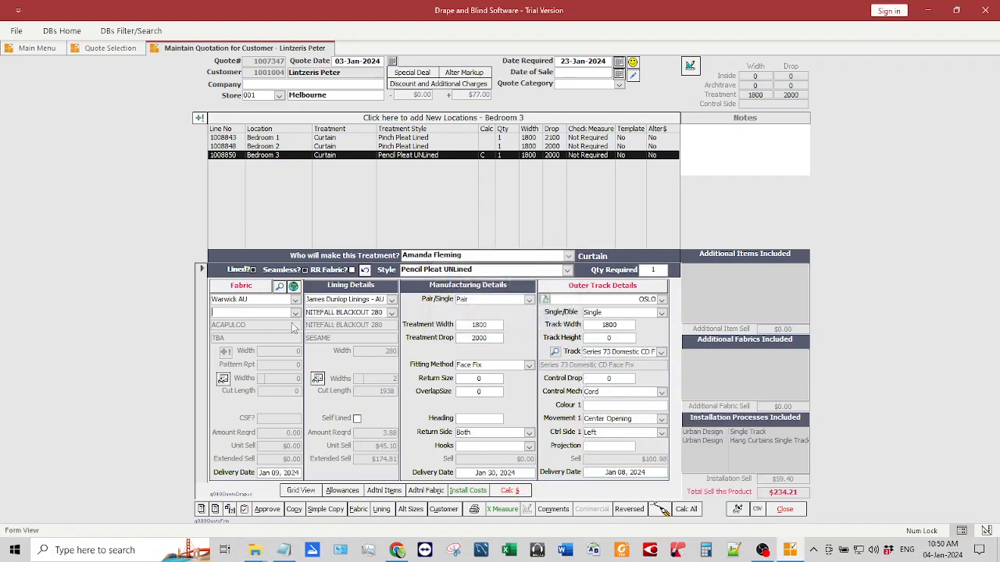
left_click(296, 314)
type("acAPULCO")
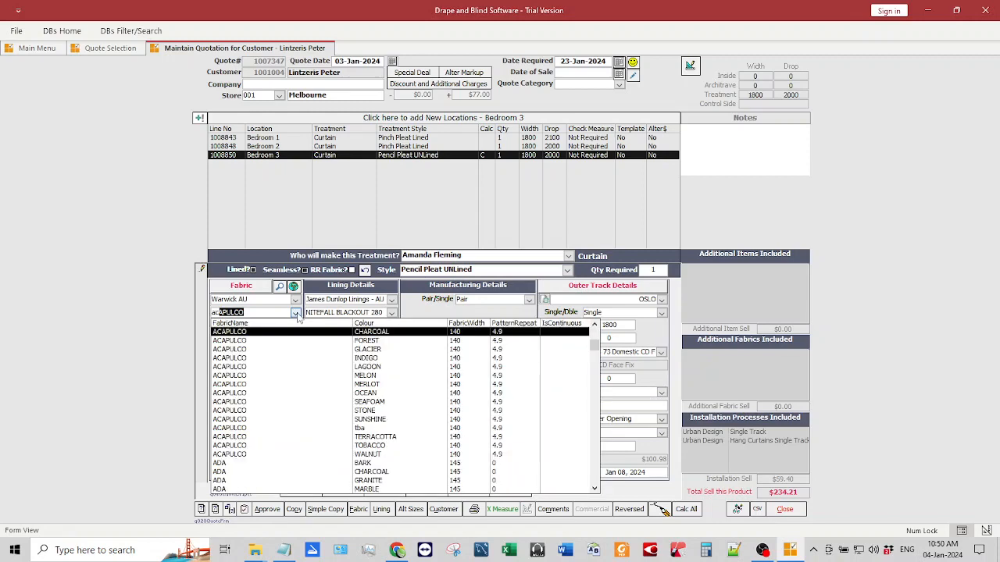
left_click(373, 349)
left_click(509, 491)
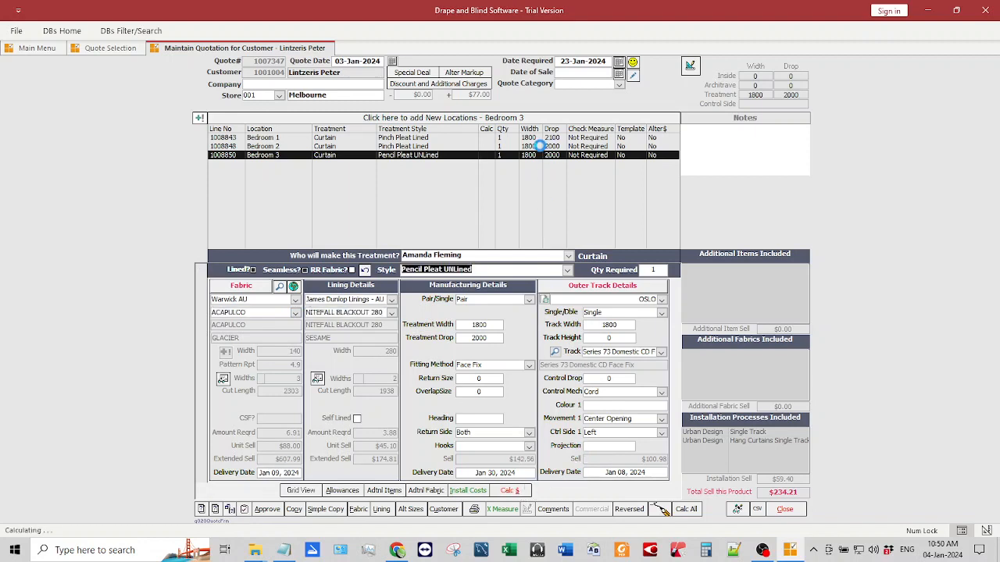
Return to the Bedroom 2 line and recheck the suppliers offered for its outer track.
left_click(538, 147)
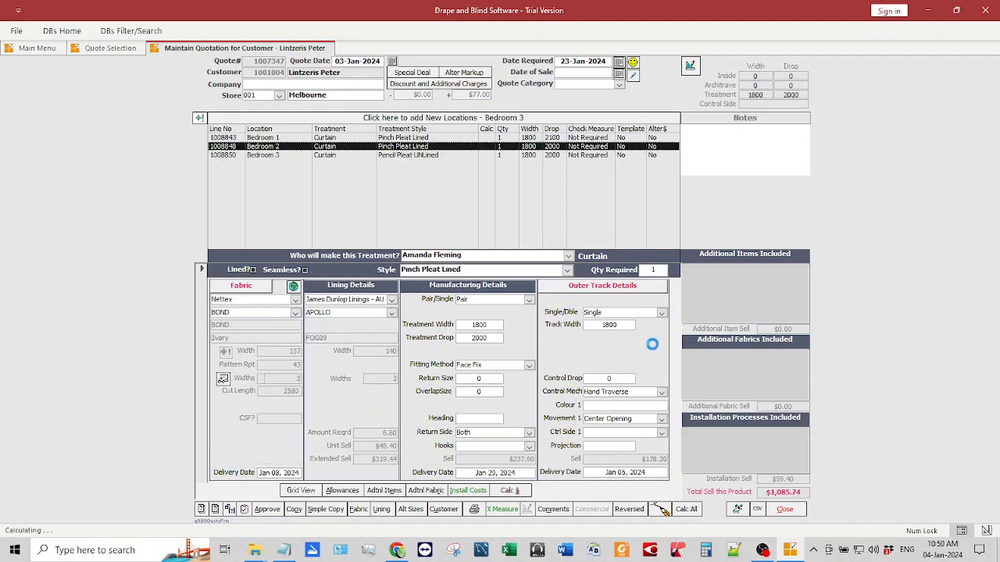
left_click(662, 301)
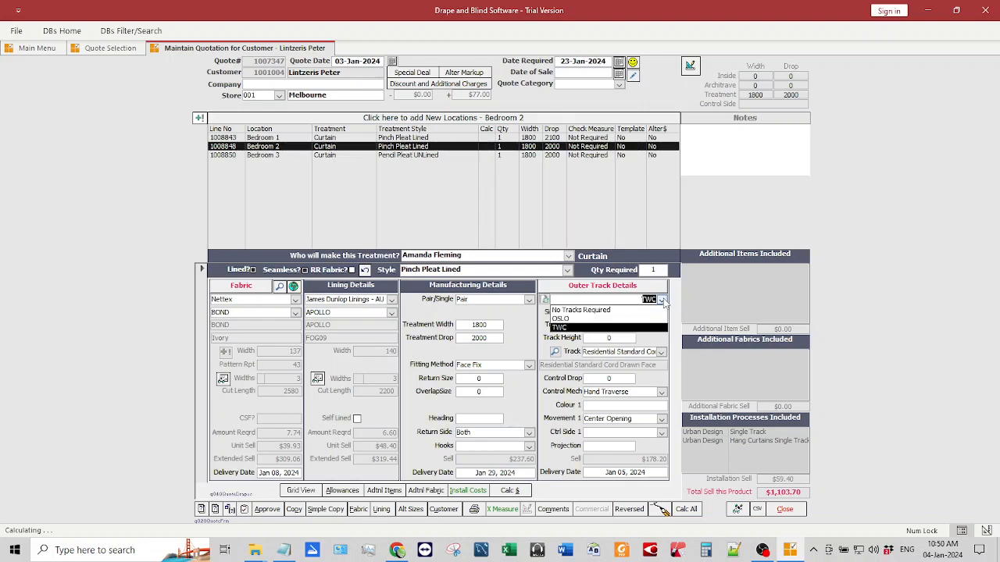
left_click(662, 301)
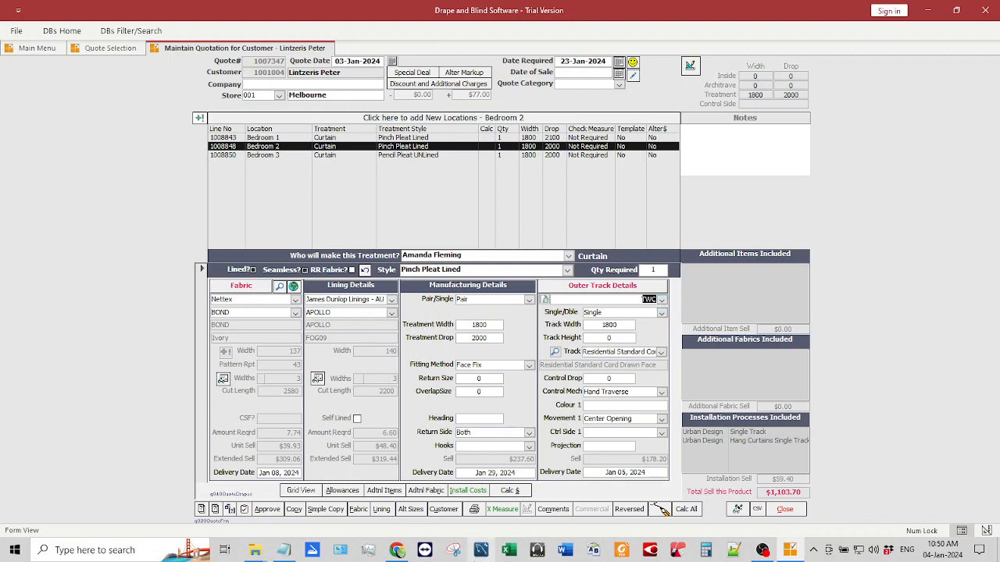
Approve all lines of the quote and set the date of sale to today, 04-Jan-2024.
left_click(266, 510)
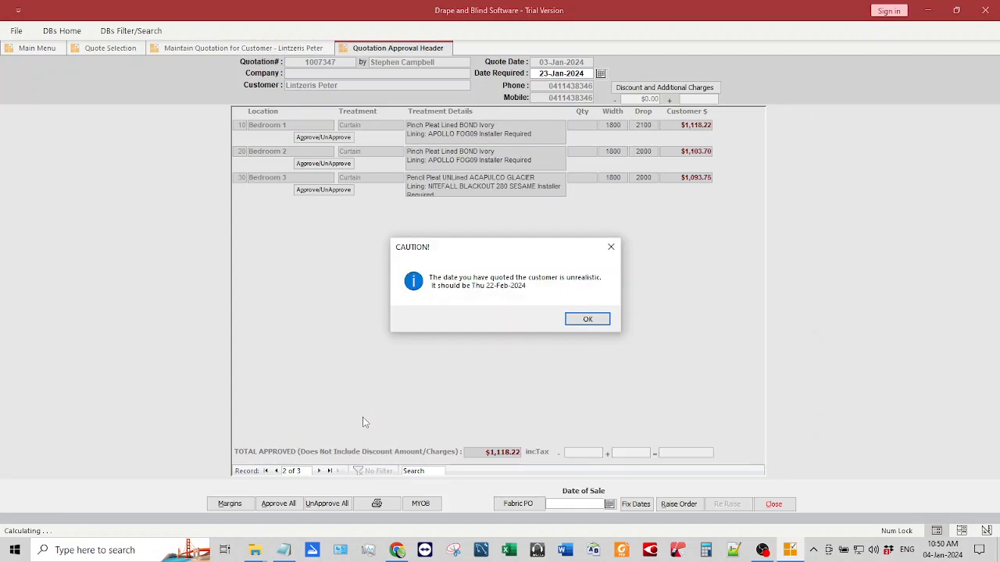
left_click(584, 320)
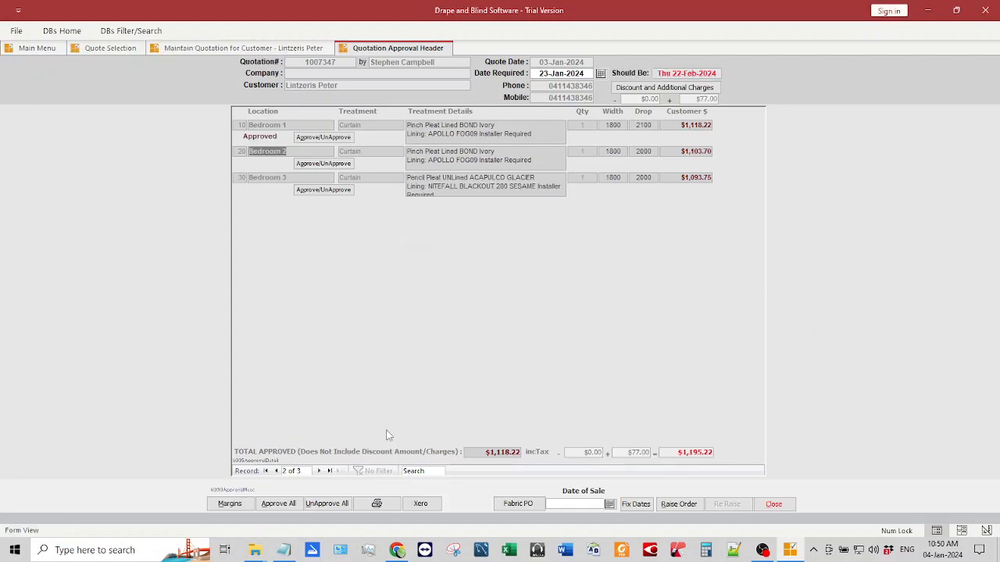
left_click(286, 506)
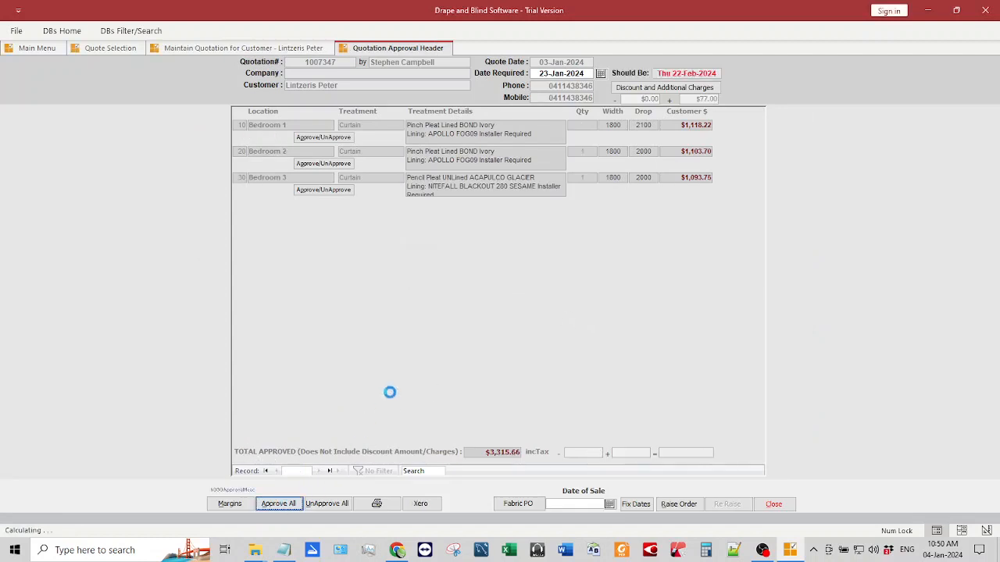
left_click(590, 503)
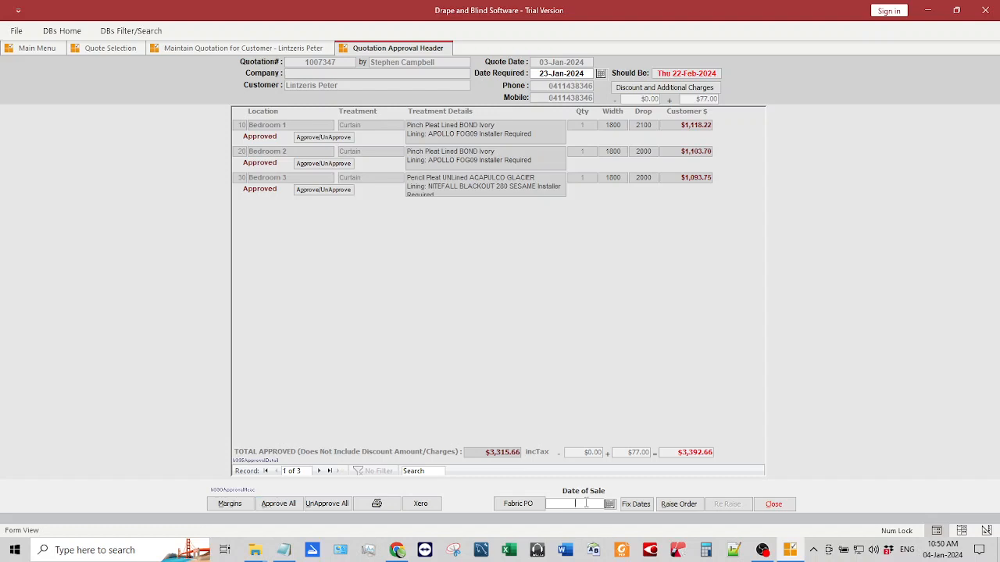
left_click(609, 504)
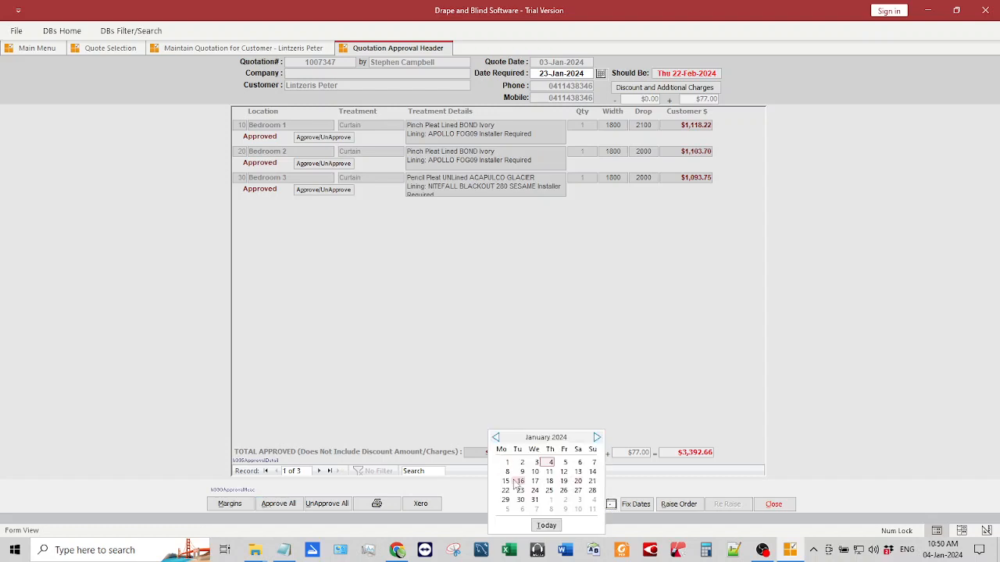
left_click(547, 525)
Raise the orders for the approved quote and close both the approval and the quotation.
left_click(679, 503)
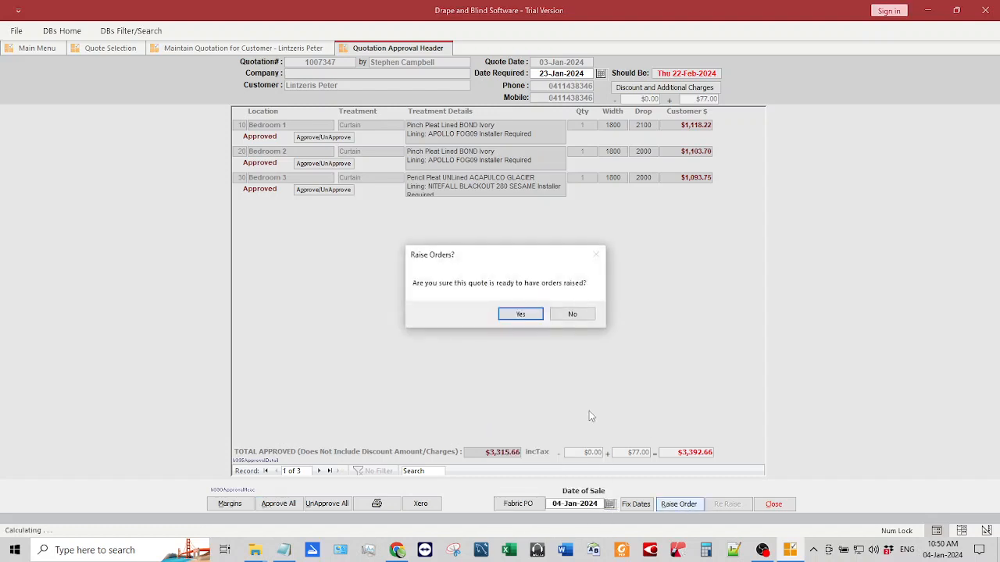
left_click(520, 314)
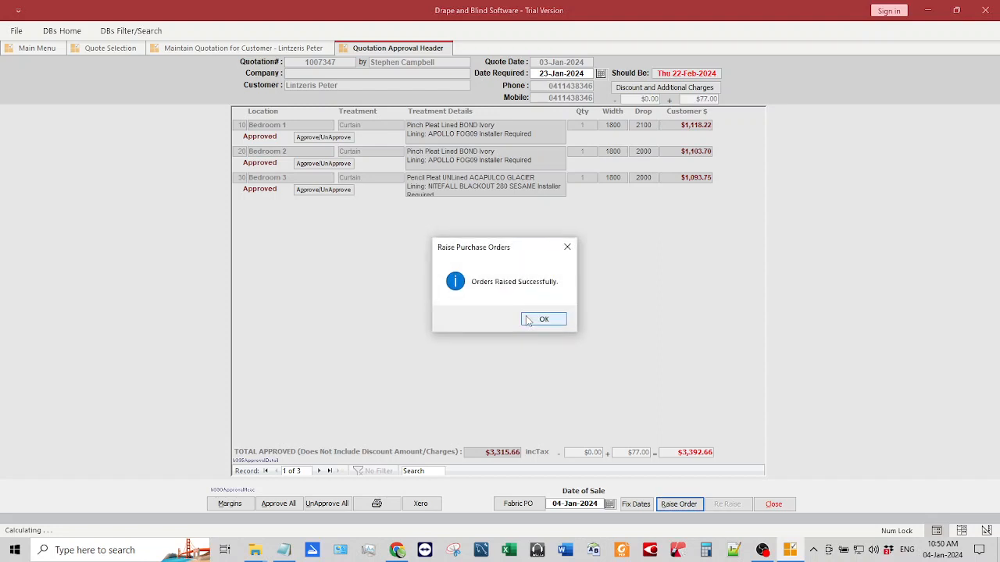
left_click(552, 323)
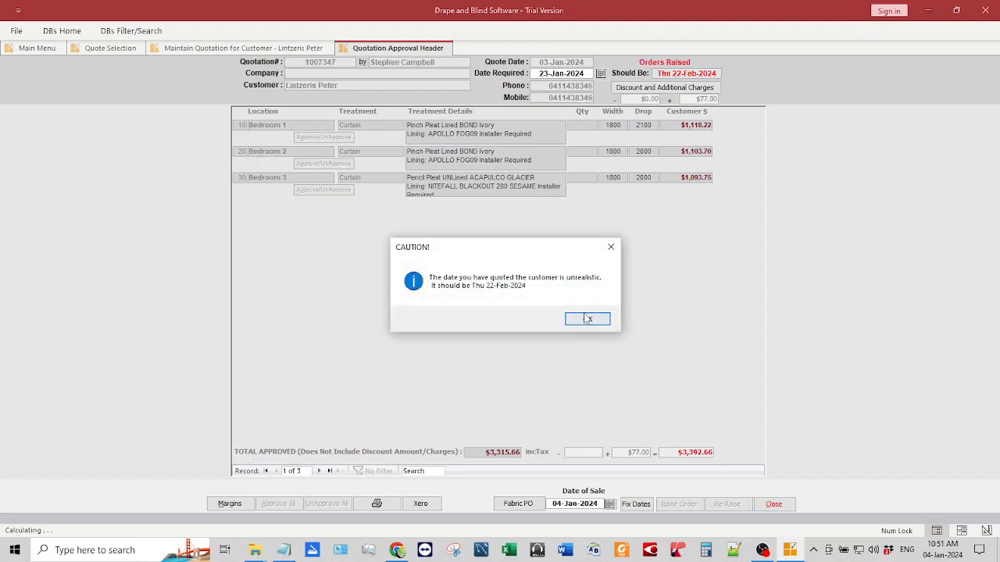
key("Return")
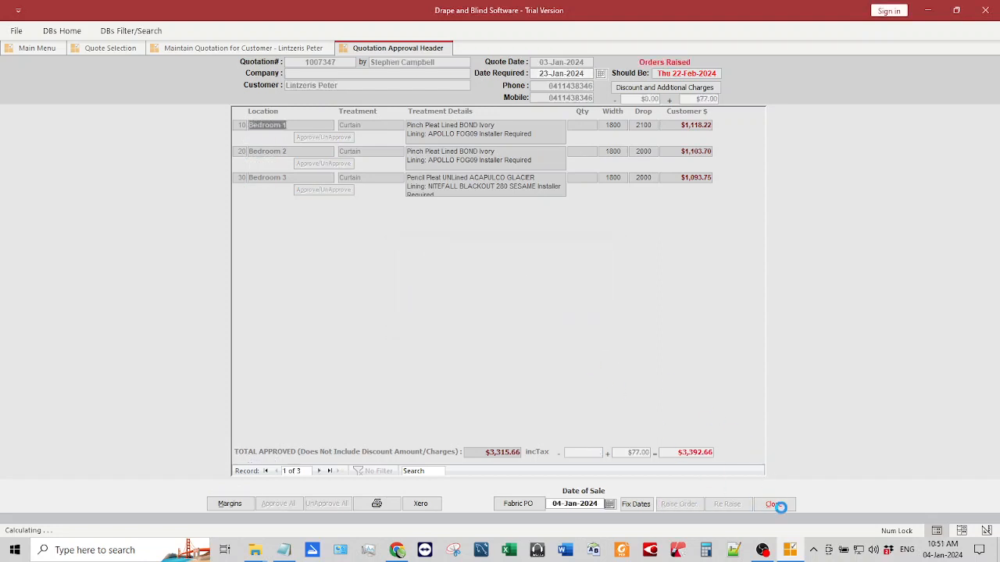
left_click(780, 507)
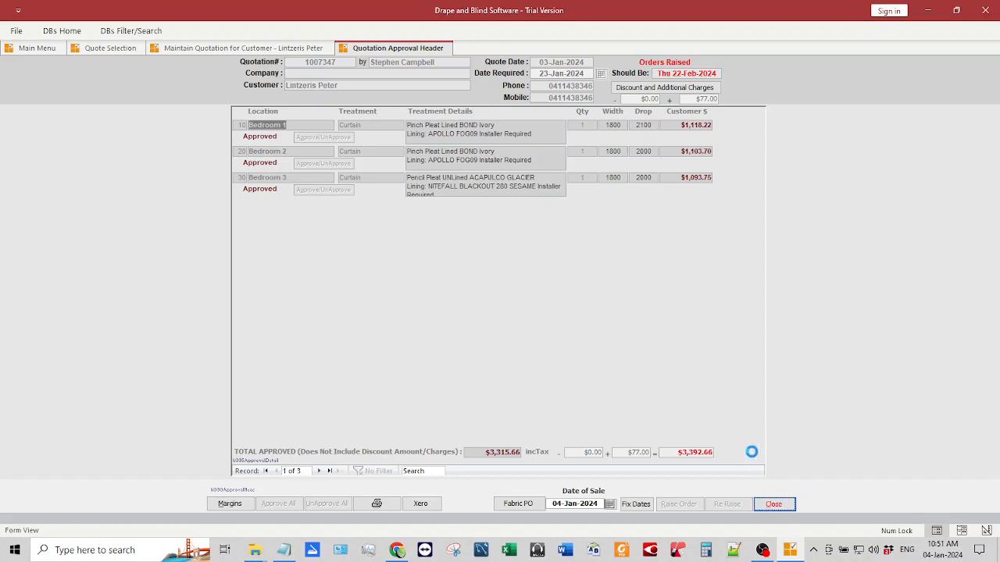
left_click(784, 508)
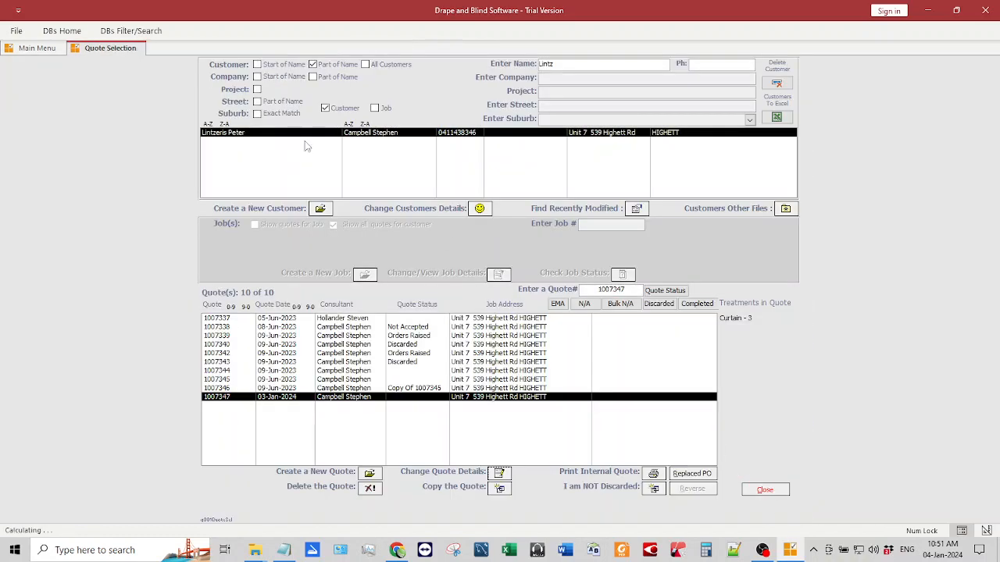
Open the new quote's curtain purchase order and preview its Drape Order to check the finished drops of Bedroom 1 and Bedroom 2.
left_click(35, 49)
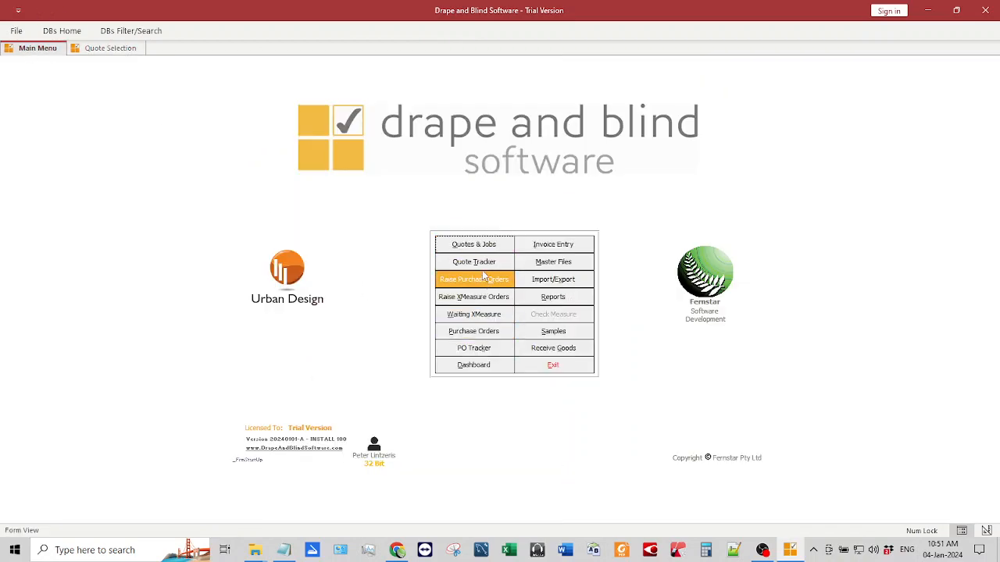
left_click(472, 331)
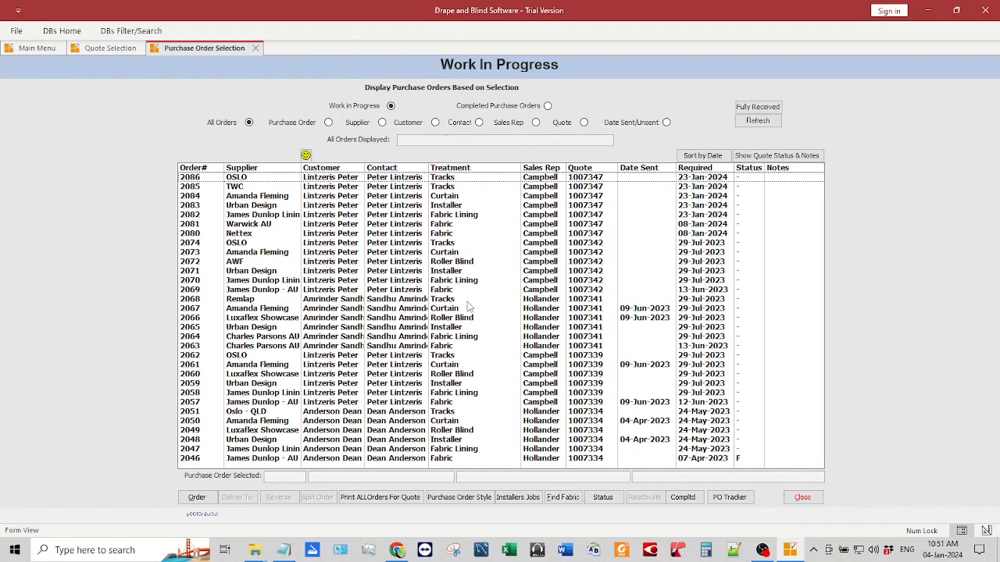
left_click(442, 197)
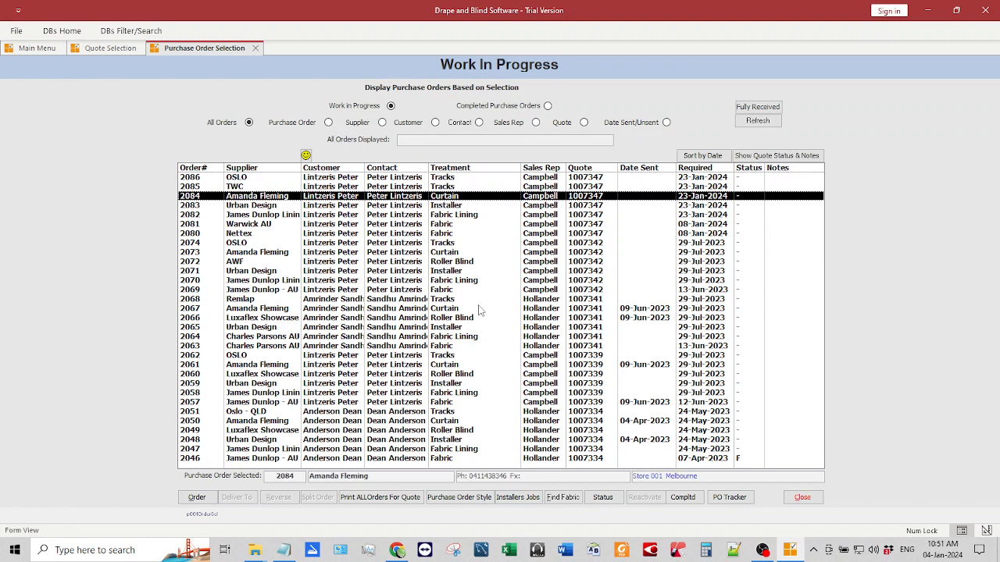
left_click(198, 498)
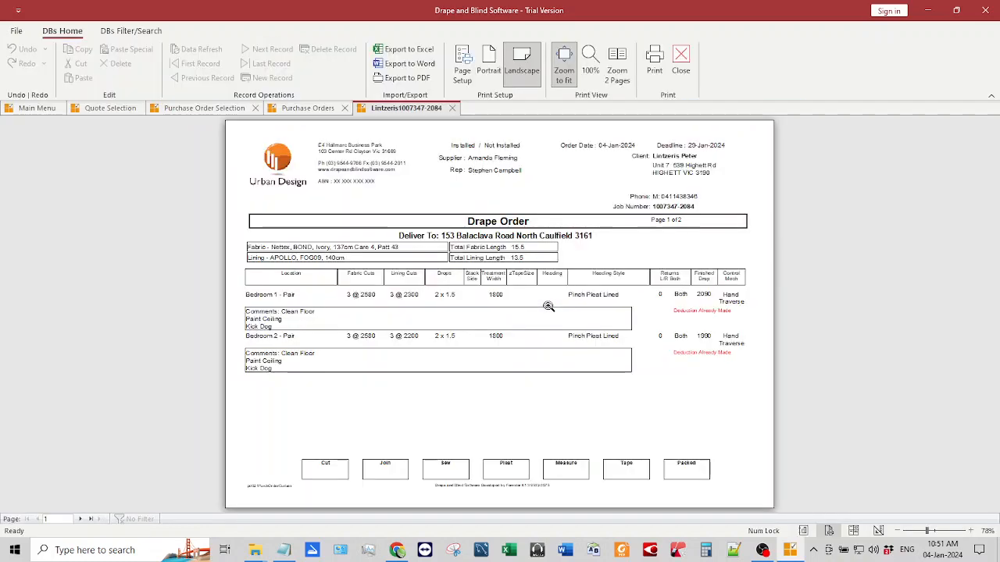
left_click(548, 306)
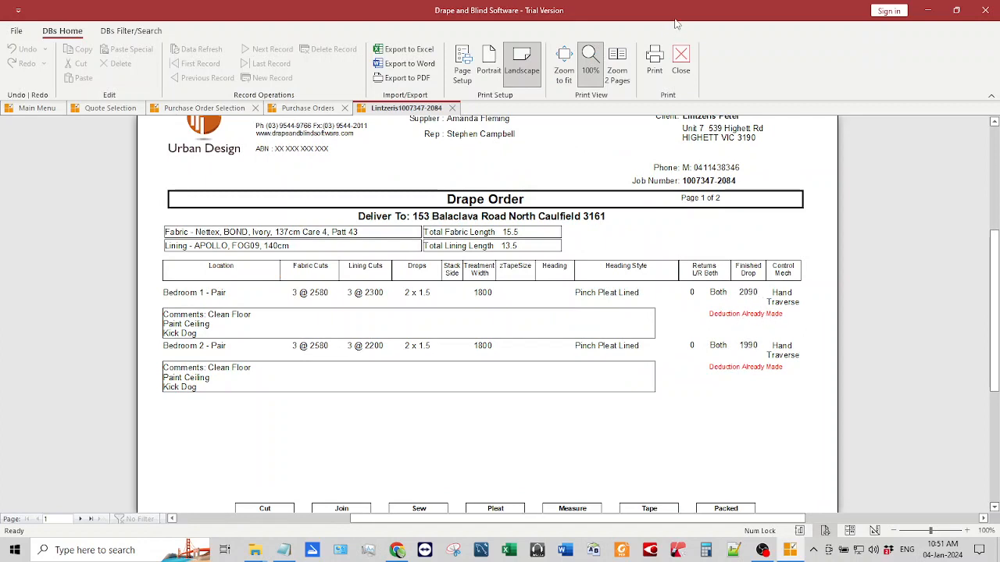
left_click(681, 59)
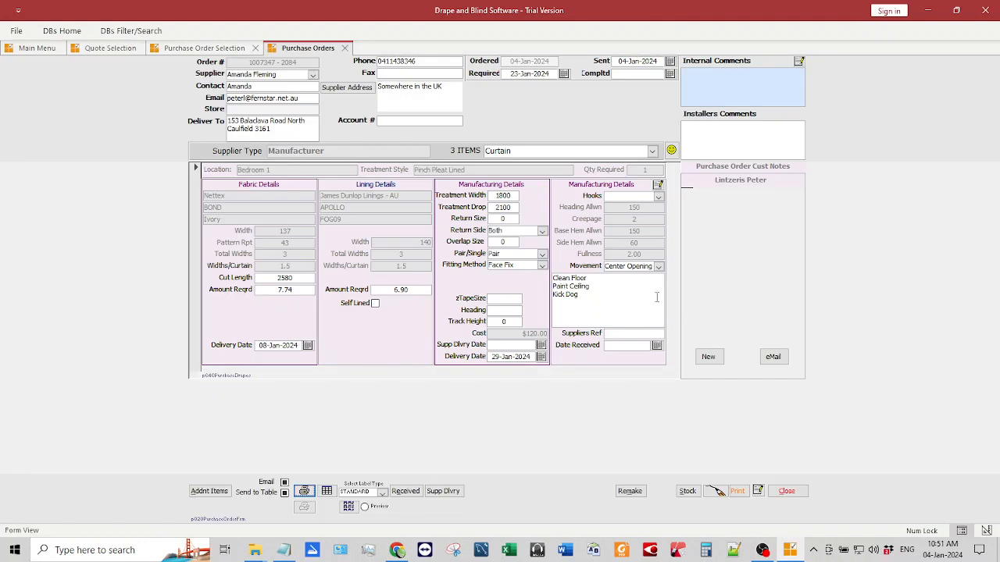
Compare the treatment drops of Bedroom 1 and Bedroom 2 in the curtain purchase order with the finished drops on its printed version.
double_click(513, 207)
left_click(652, 151)
left_click(627, 186)
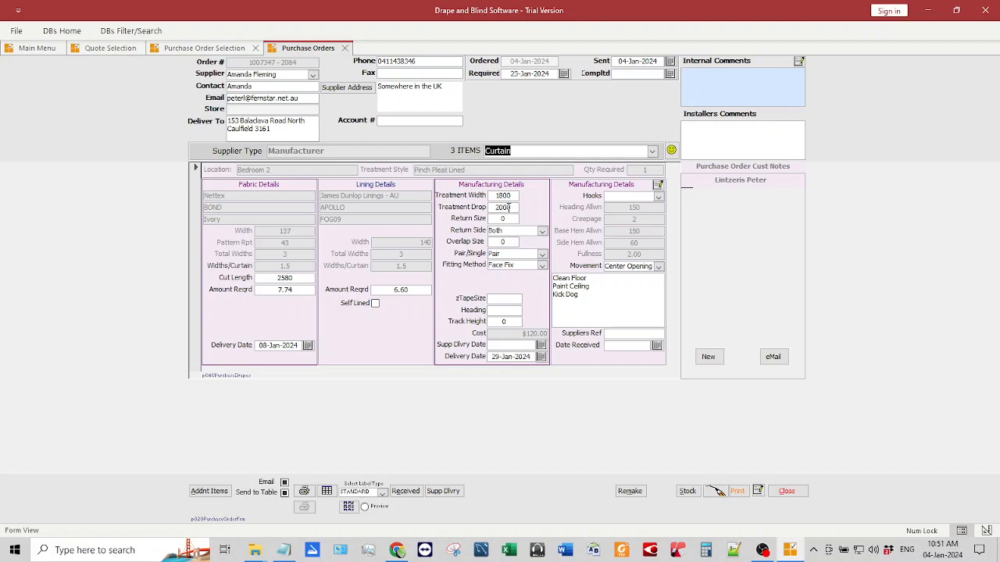
left_click(304, 491)
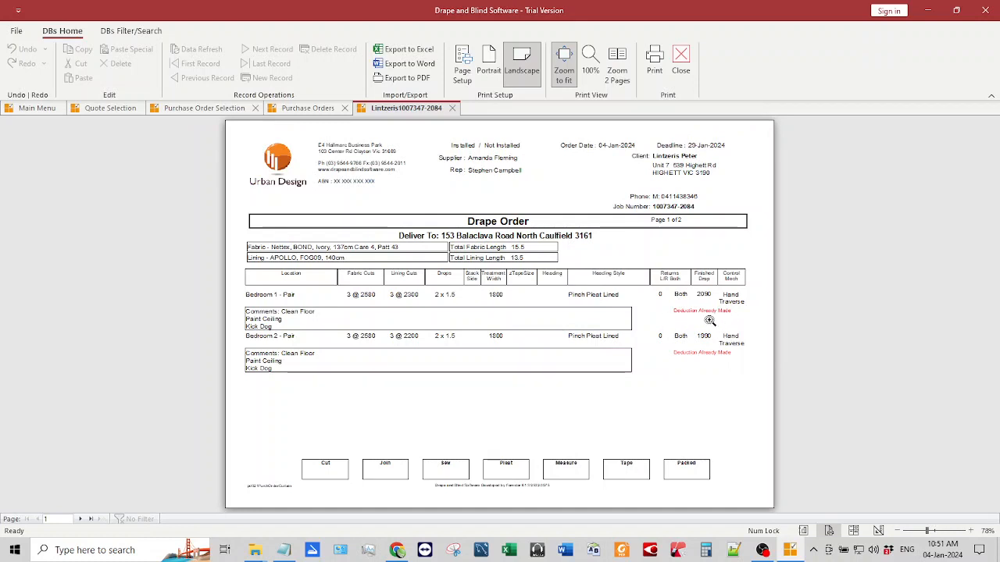
left_click(681, 55)
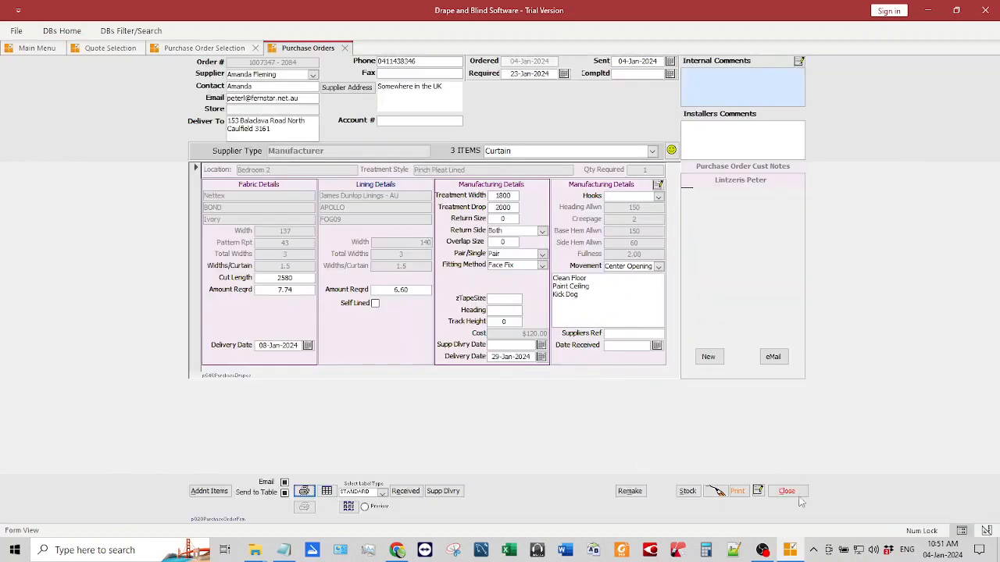
left_click(797, 496)
Open the new quote's OSLO tracks purchase order and examine the Bedroom 3 track details in its print preview.
left_click(473, 178)
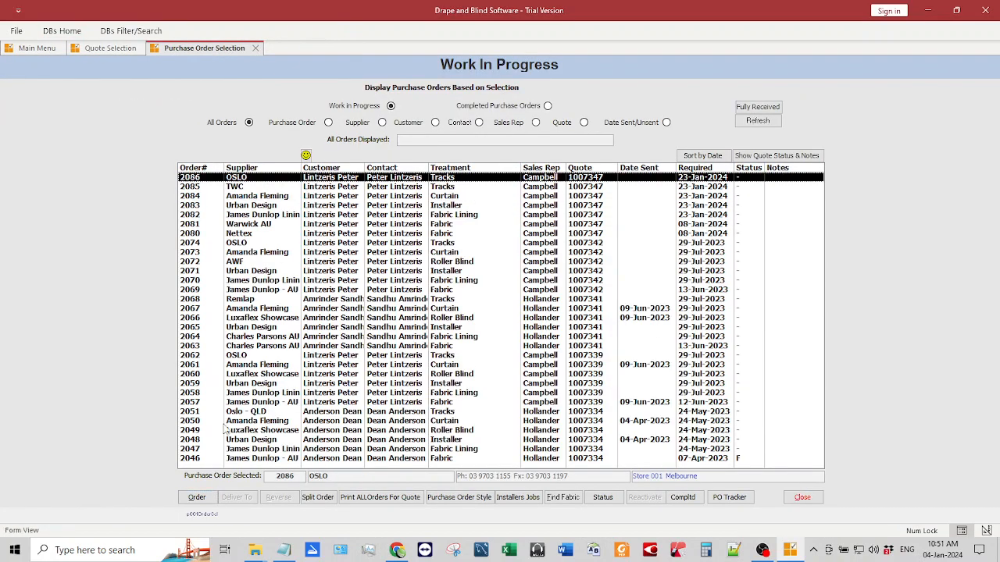
left_click(197, 497)
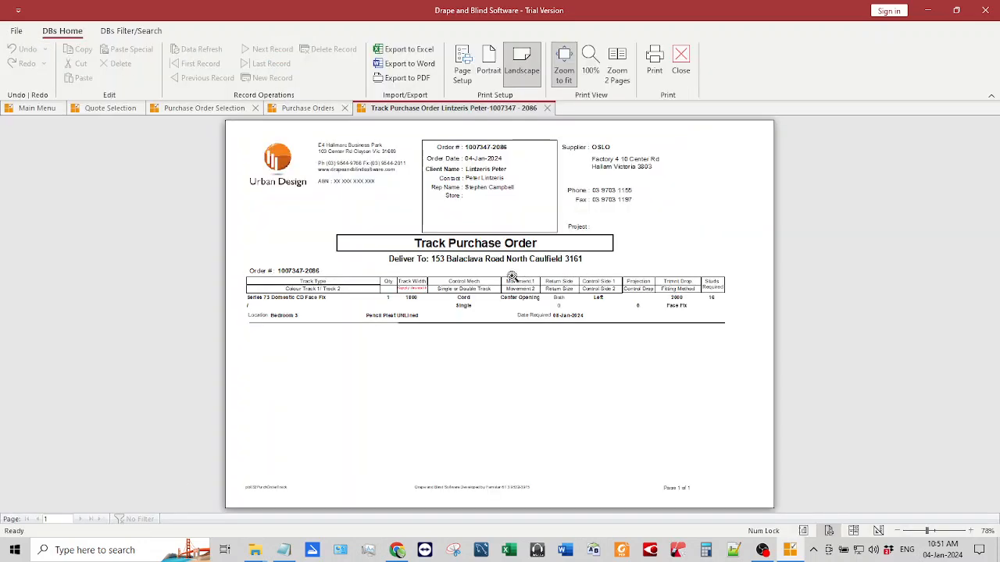
left_click(453, 277)
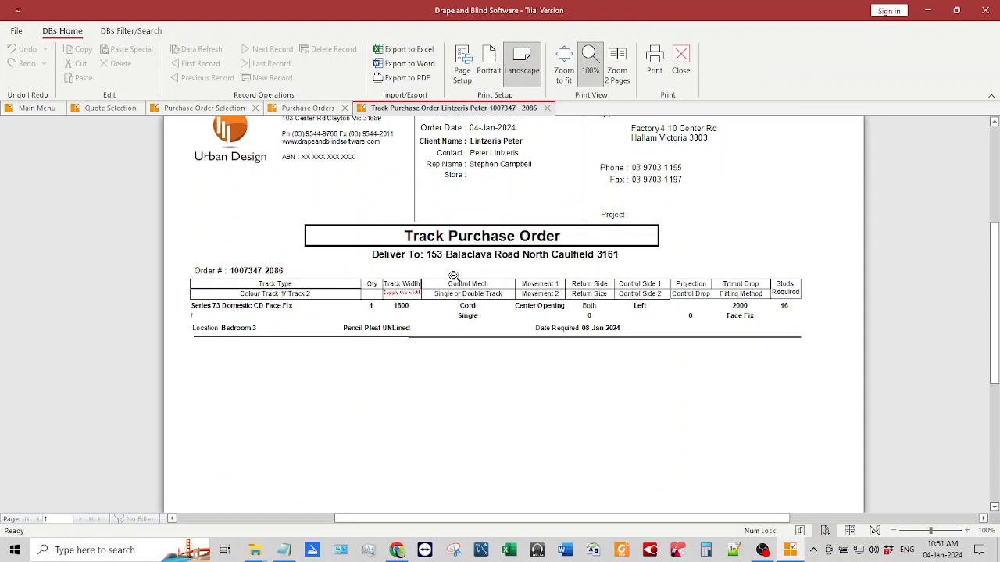
left_click(680, 59)
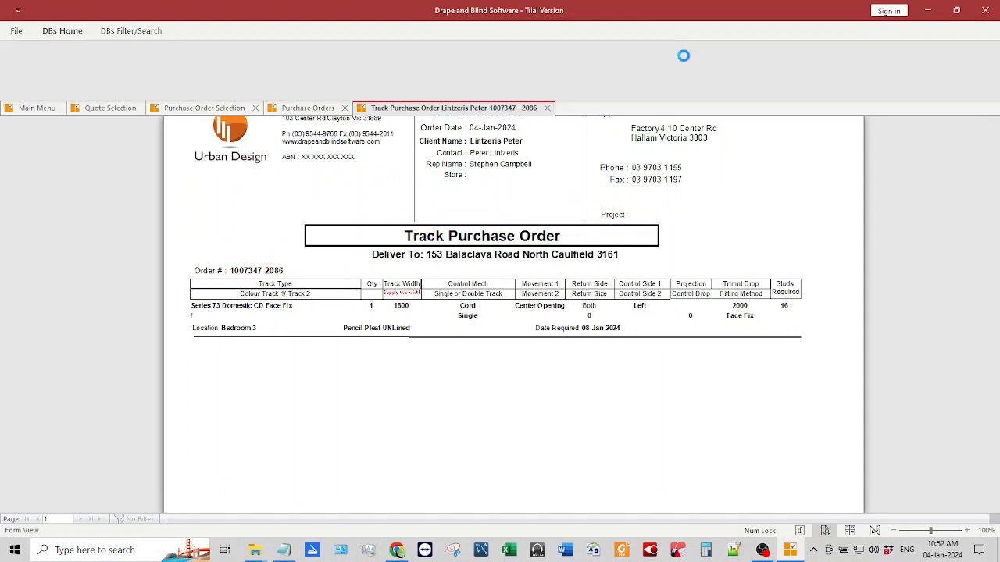